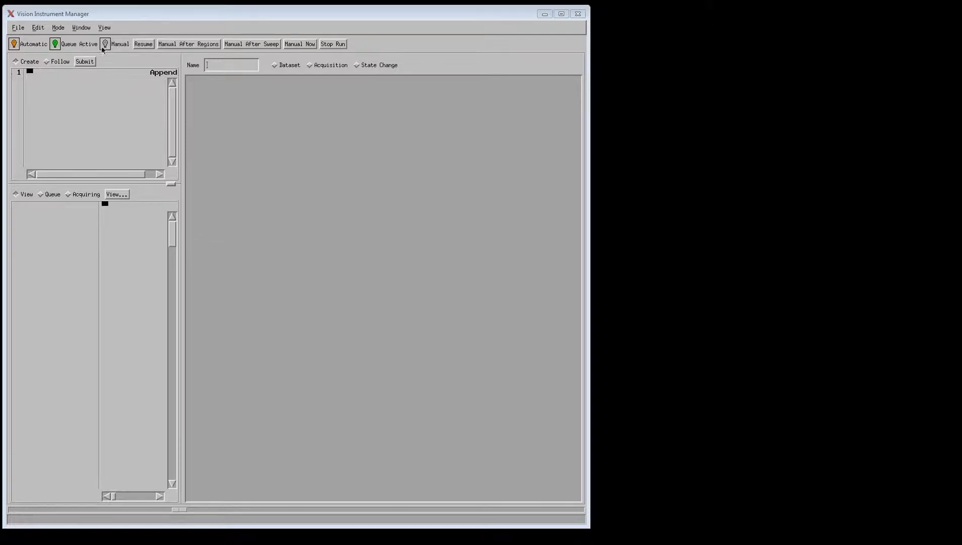
- Open Instrument Manual Control and turn on the Optical Imaging camera View
{"action": "left_click", "coordinate": [85, 31]}
{"action": "left_click", "coordinate": [88, 39]}
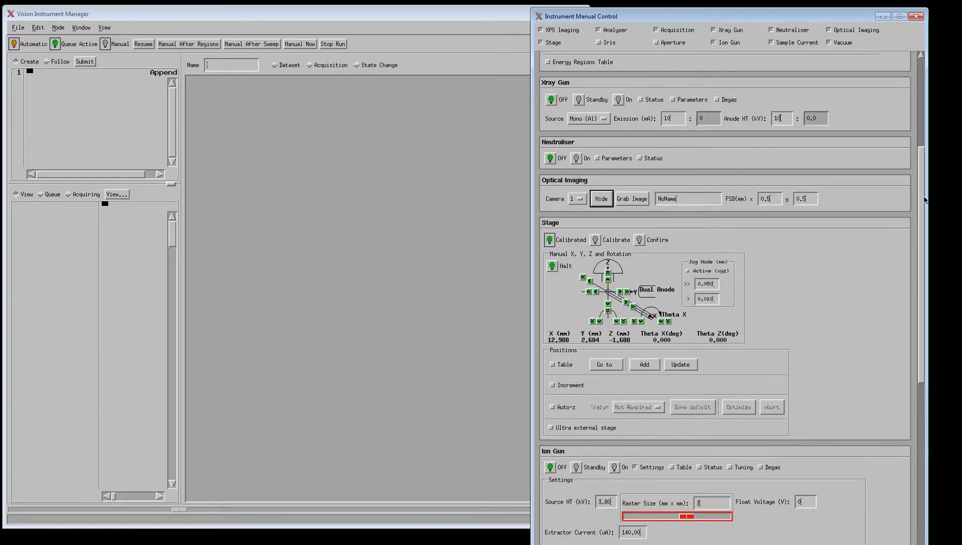
{"action": "scroll", "coordinate": [753, 352], "scroll_direction": "down", "scroll_amount": 5}
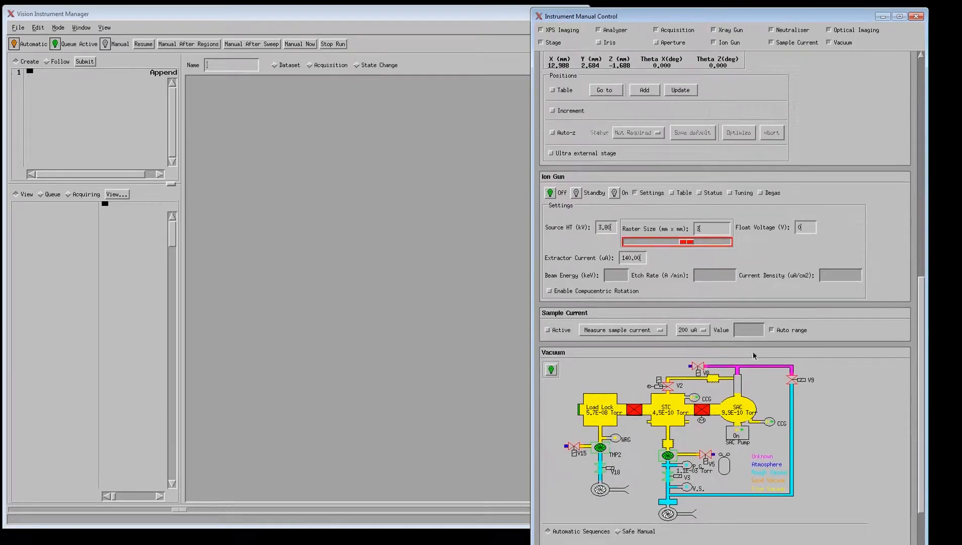
{"action": "scroll", "coordinate": [920, 325], "scroll_direction": "down", "scroll_amount": 1}
{"action": "scroll", "coordinate": [908, 331], "scroll_direction": "up", "scroll_amount": 6}
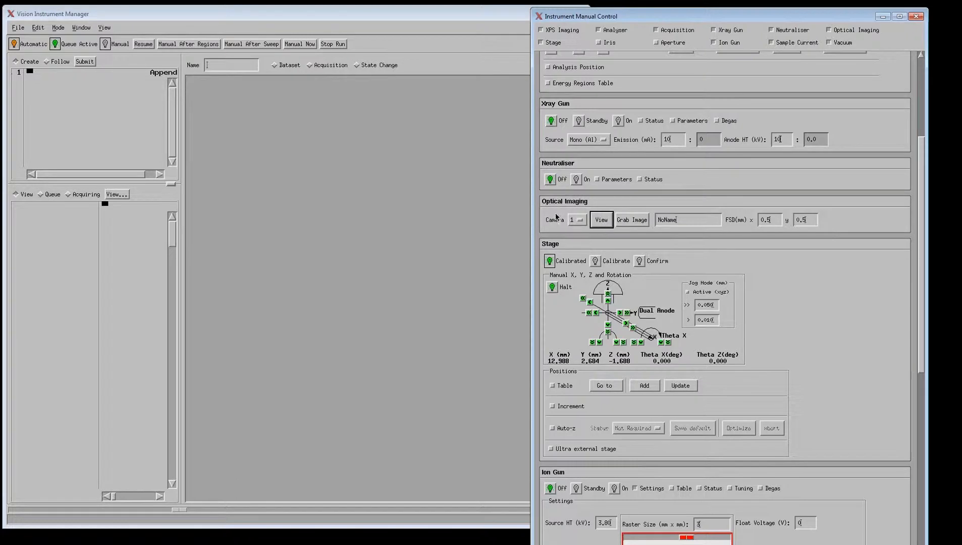
{"action": "left_click", "coordinate": [602, 220]}
- Open the Real-Time Display, move it to the lower left, and raise Instrument Manual Control beside it
{"action": "left_click", "coordinate": [81, 27]}
{"action": "left_click", "coordinate": [100, 49]}
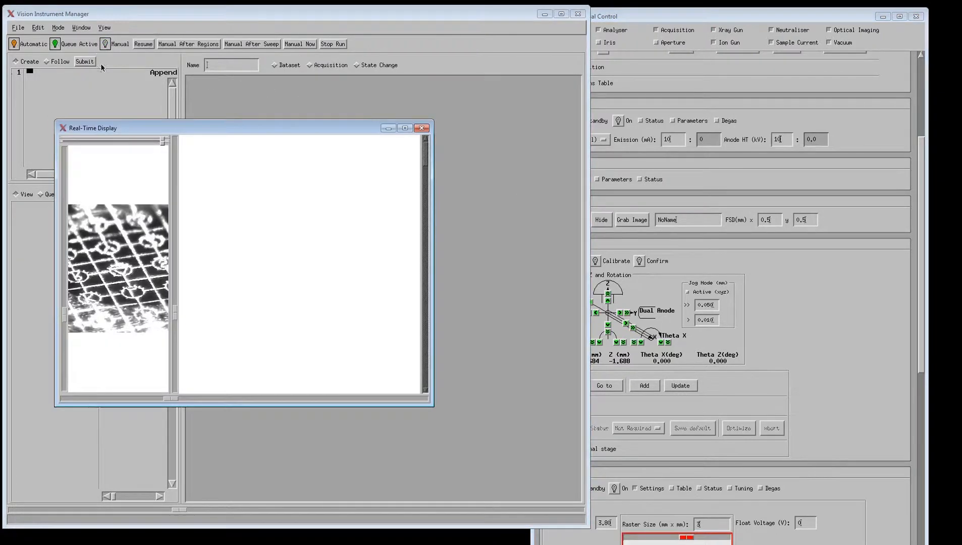
{"action": "left_click_drag", "start_coordinate": [236, 132], "coordinate": [206, 208]}
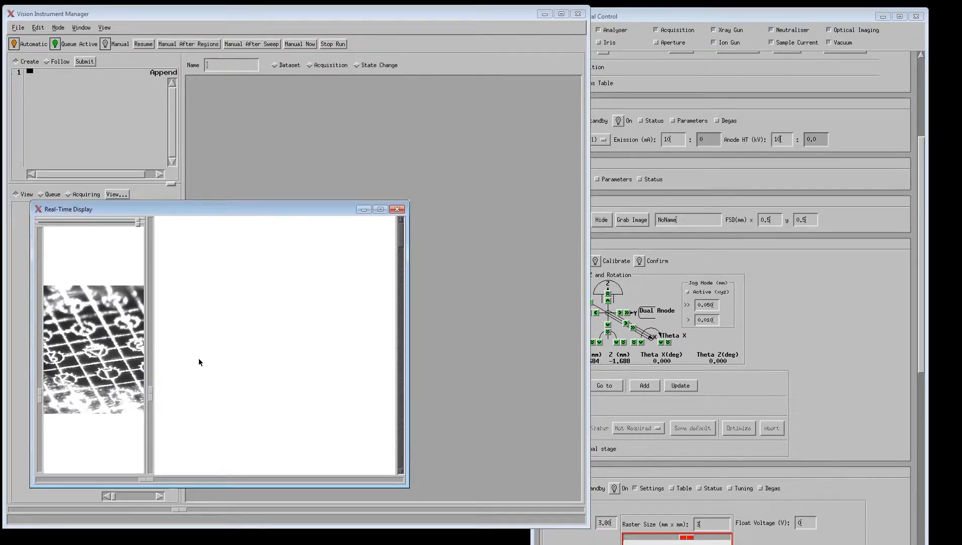
{"action": "left_click", "coordinate": [920, 164]}
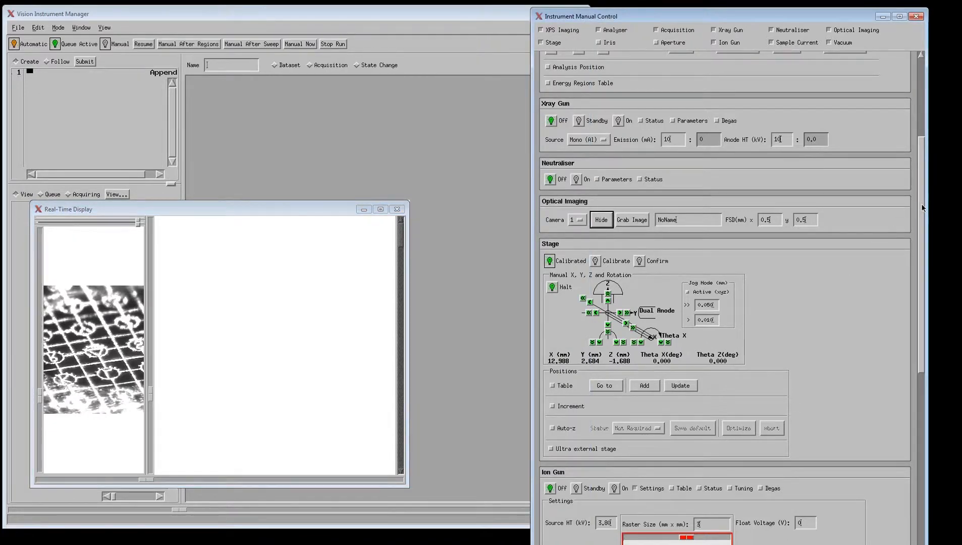
{"action": "left_click_drag", "start_coordinate": [921, 205], "coordinate": [919, 268]}
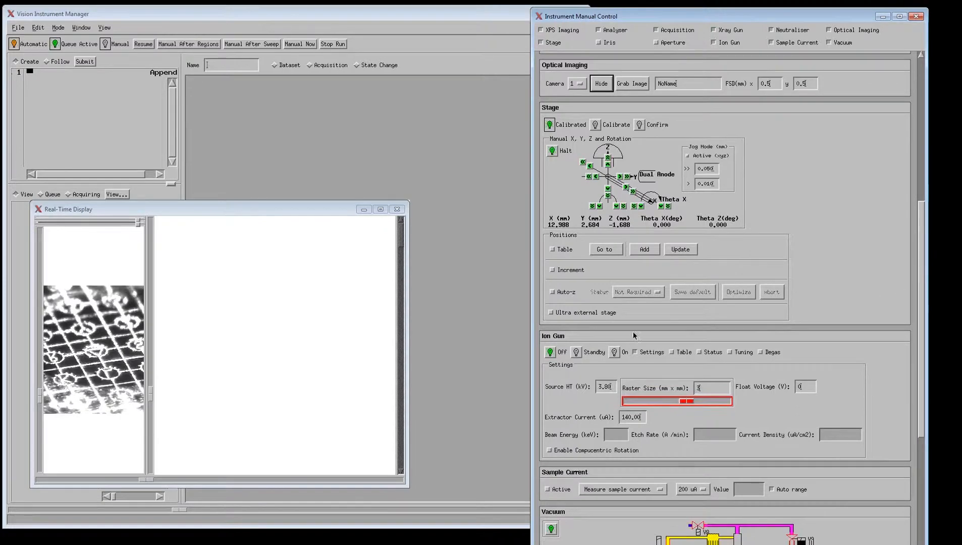
- Show the Positions Table and store the current stage position as 'Delta'
{"action": "left_click", "coordinate": [552, 249]}
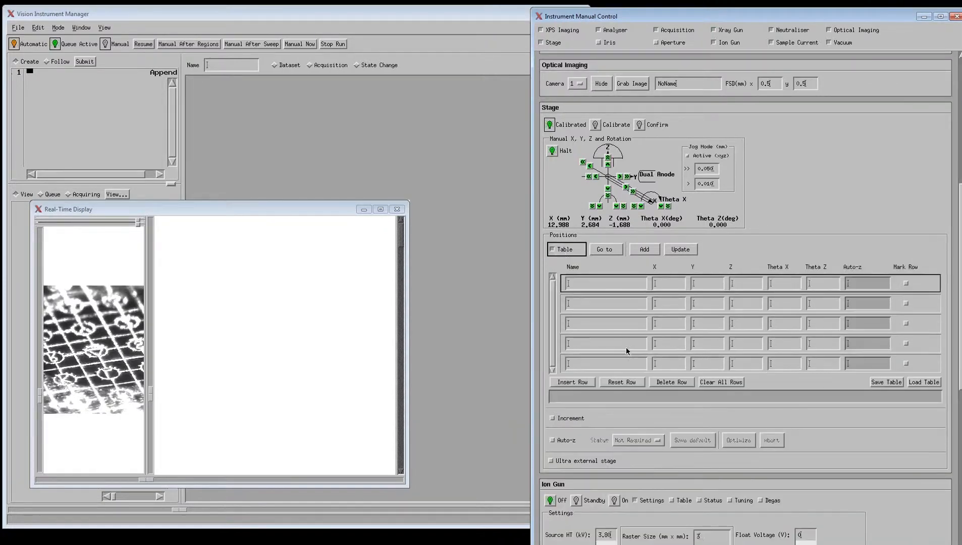
{"action": "left_click", "coordinate": [619, 282]}
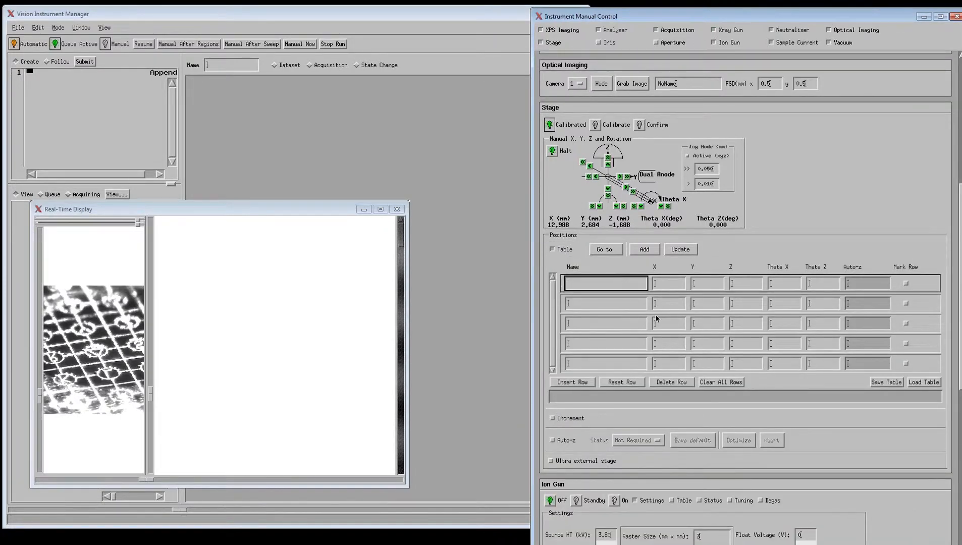
{"action": "type", "text": "DElta"}
{"action": "key", "text": "BackSpace"}
{"action": "key", "text": "BackSpace"}
{"action": "key", "text": "BackSpace"}
{"action": "type", "text": "elta"}
{"action": "left_click", "coordinate": [680, 253]}
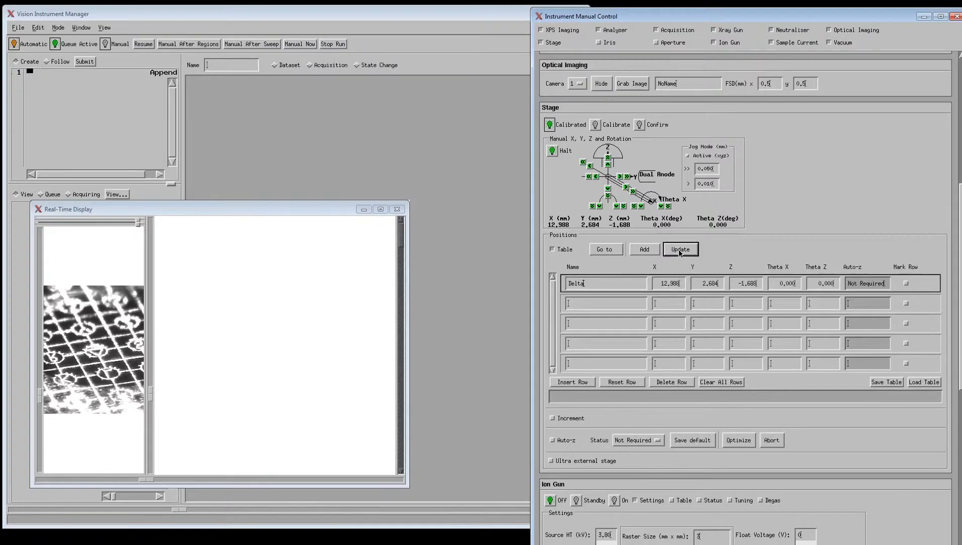
- Jog the stage to Y 3.305 mm, store it as position 'U', and close the Real-Time Display
{"action": "left_click", "coordinate": [627, 177]}
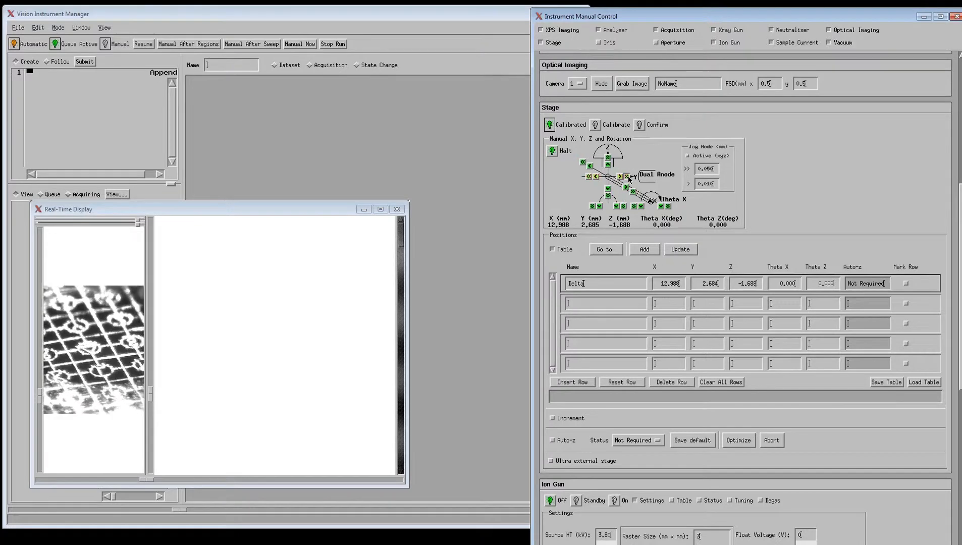
{"action": "left_click", "coordinate": [628, 178]}
{"action": "left_click", "coordinate": [628, 178]}
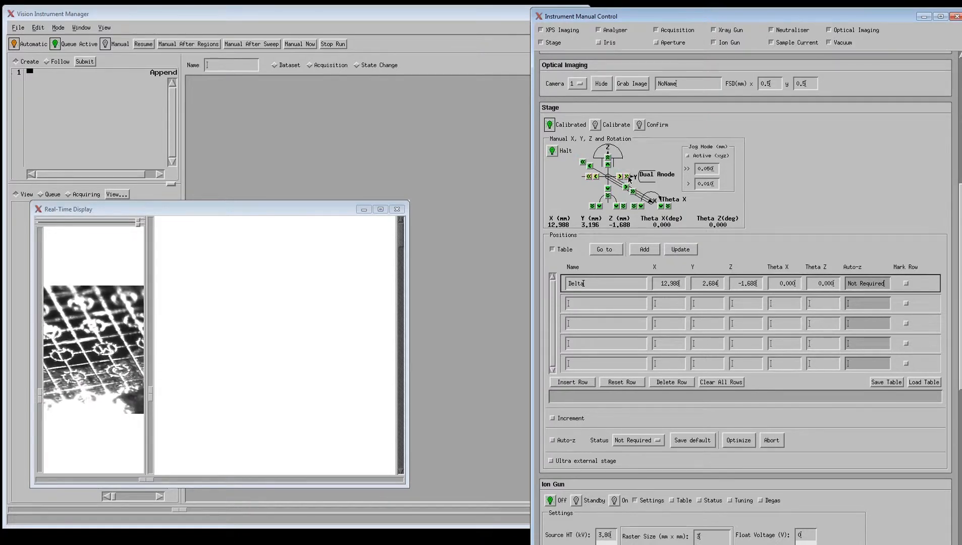
{"action": "left_click", "coordinate": [628, 179]}
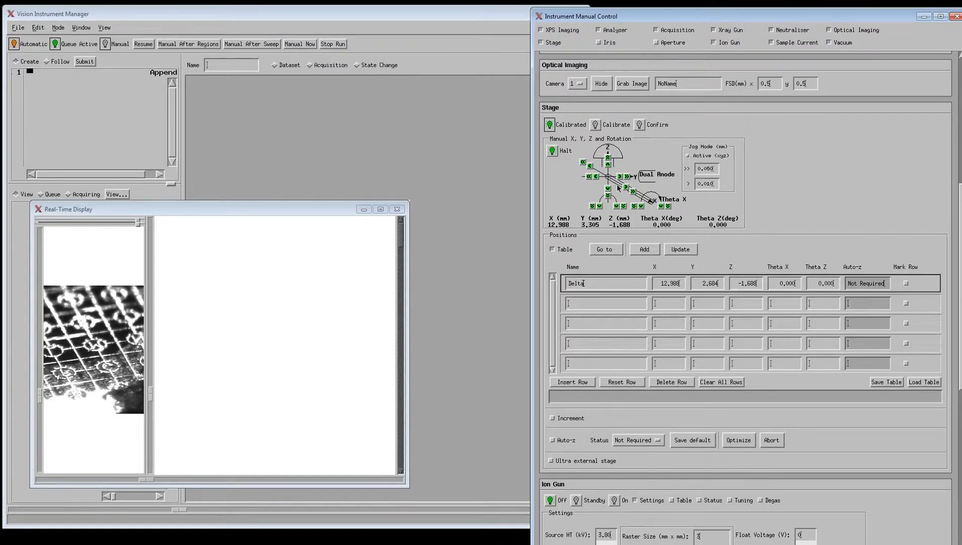
{"action": "left_click", "coordinate": [614, 305]}
{"action": "type", "text": "U"}
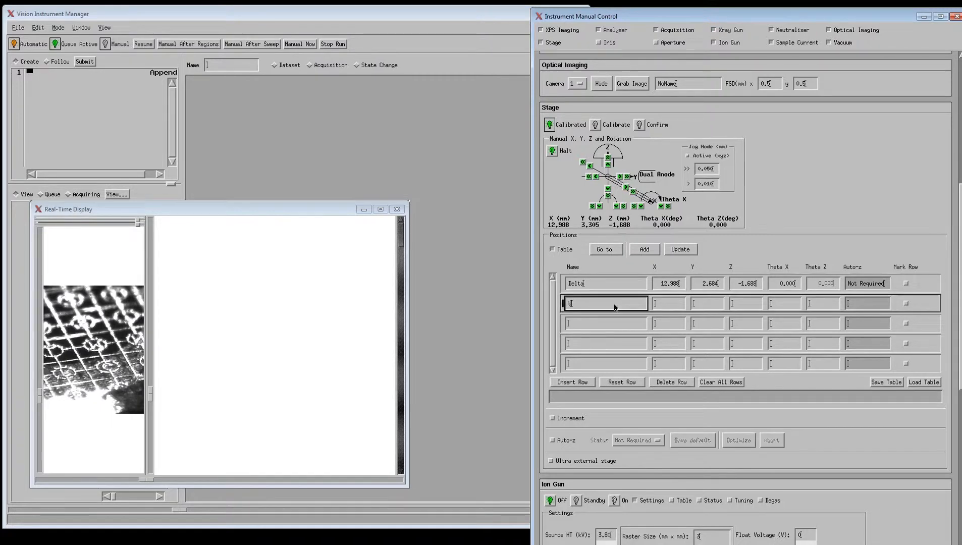
{"action": "left_click", "coordinate": [682, 250]}
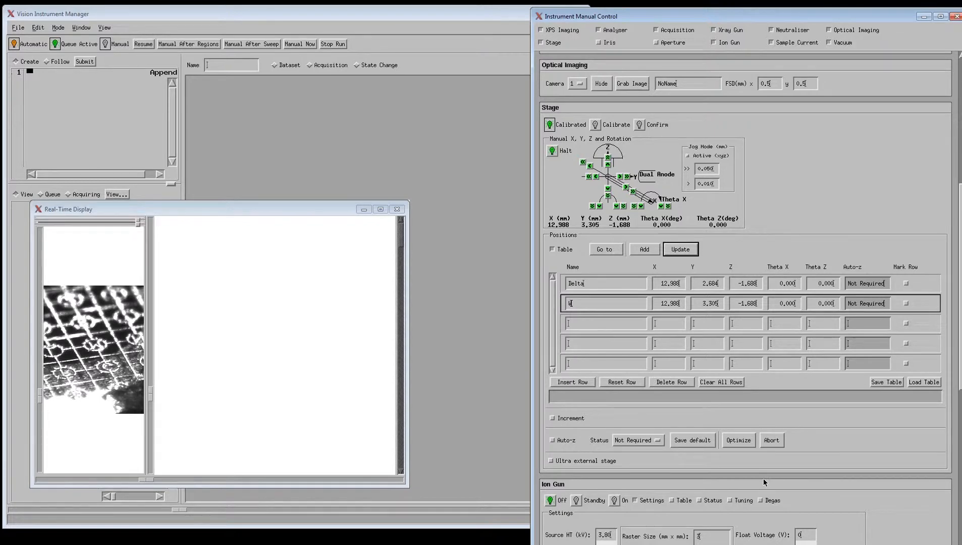
{"action": "left_click", "coordinate": [397, 210]}
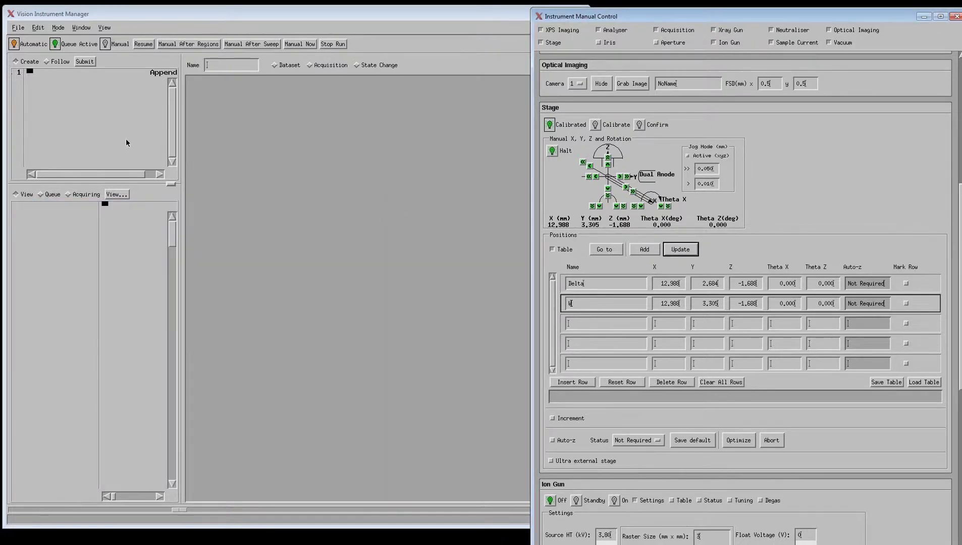
- In the flow chart editor, choose a State Change step of type Sample Position
{"action": "left_click", "coordinate": [95, 122]}
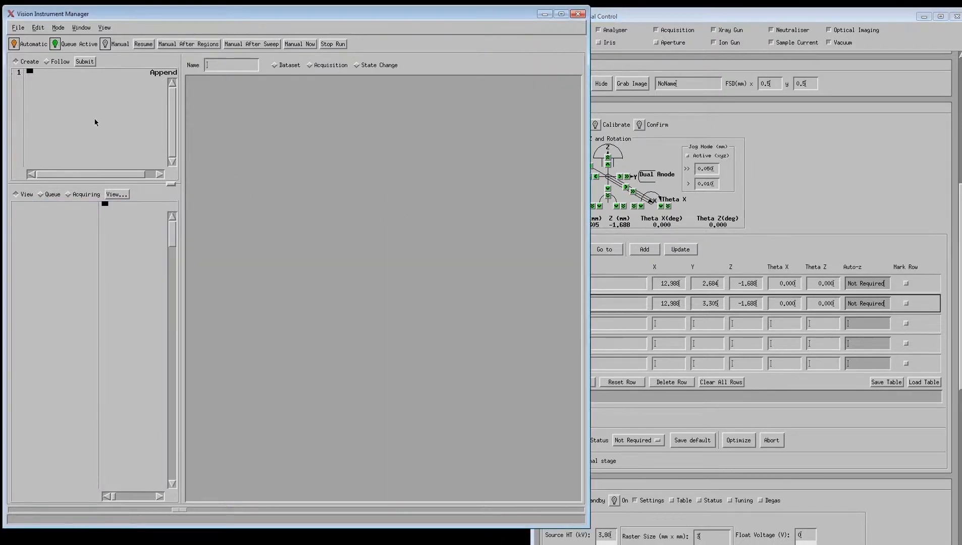
{"action": "left_click", "coordinate": [381, 66]}
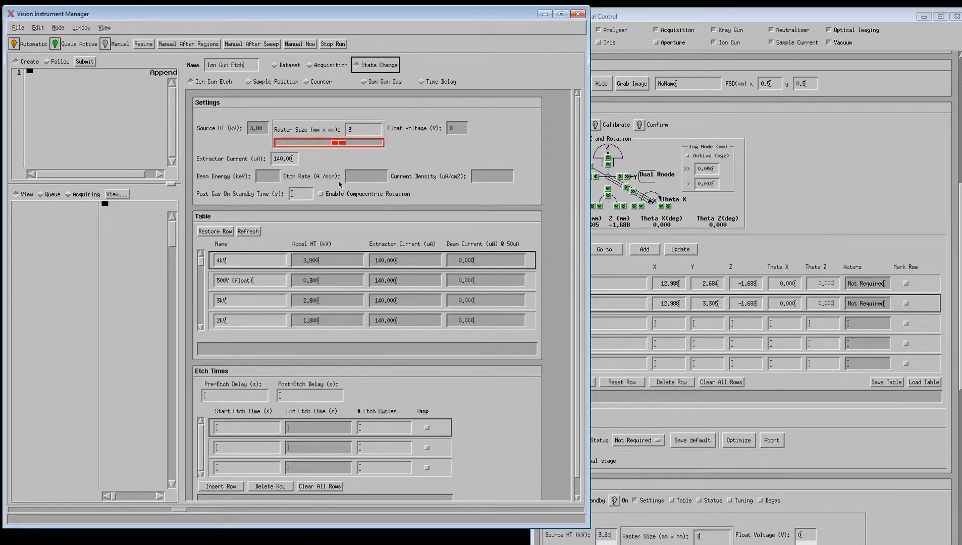
{"action": "left_click", "coordinate": [275, 82]}
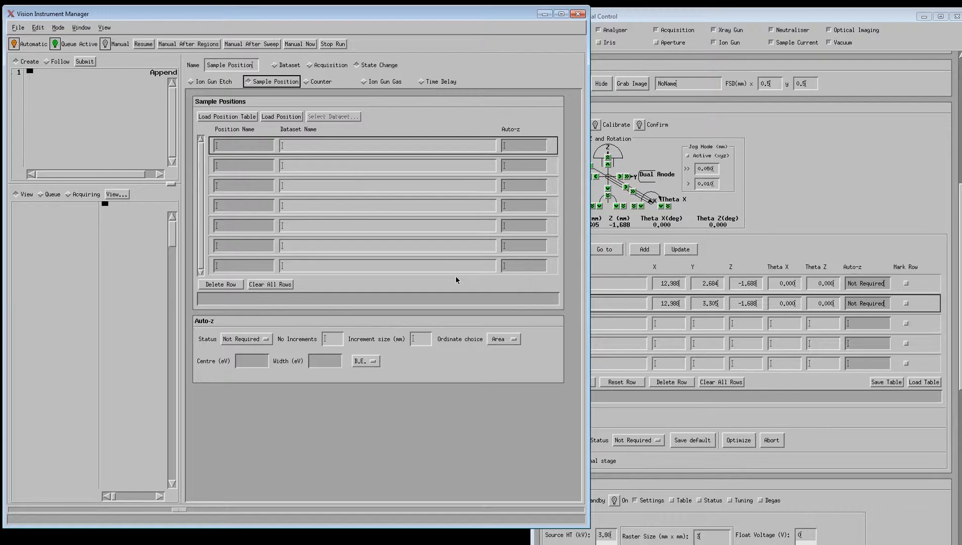
- Load the stored positions and link the Delta position to the Delta dataset file
{"action": "left_click", "coordinate": [250, 117]}
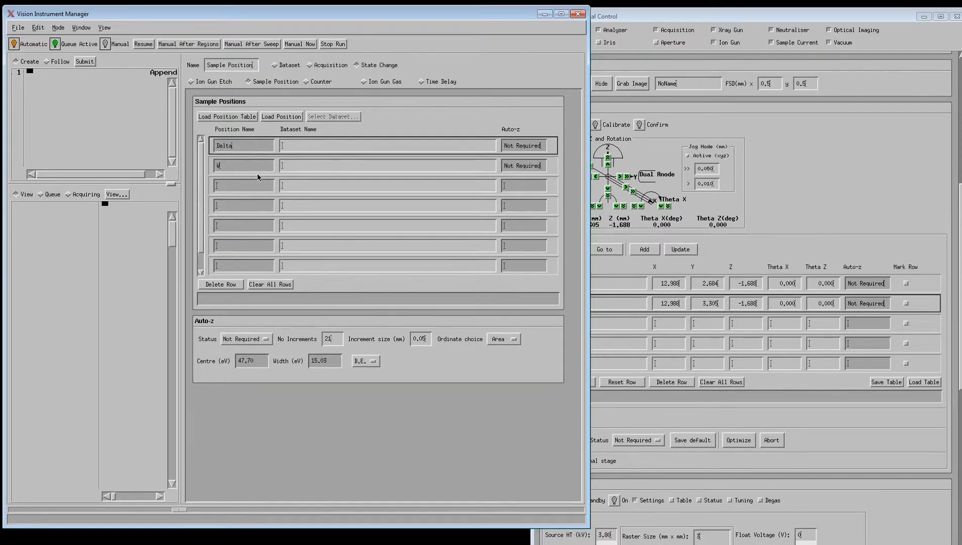
{"action": "left_click", "coordinate": [344, 147]}
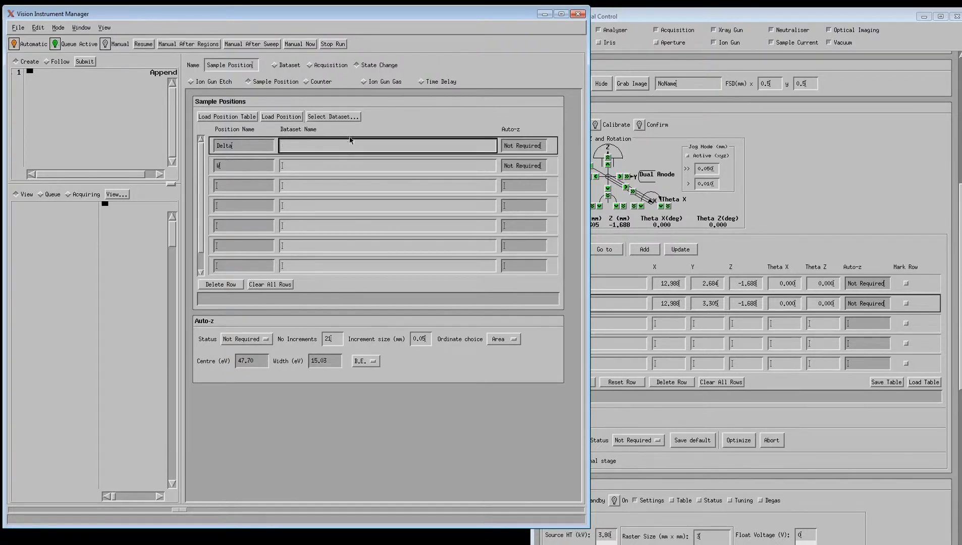
{"action": "left_click", "coordinate": [349, 118]}
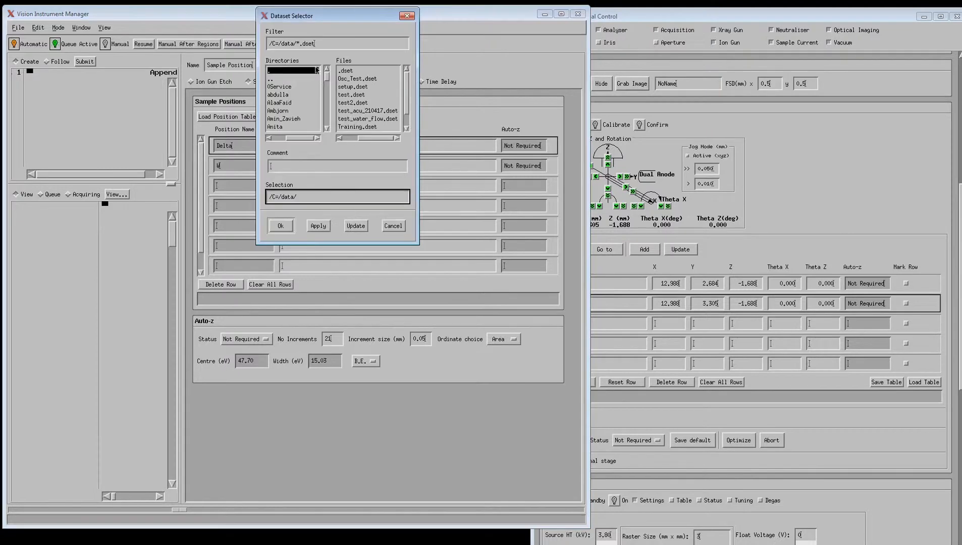
{"action": "left_click_drag", "start_coordinate": [326, 75], "coordinate": [327, 80]}
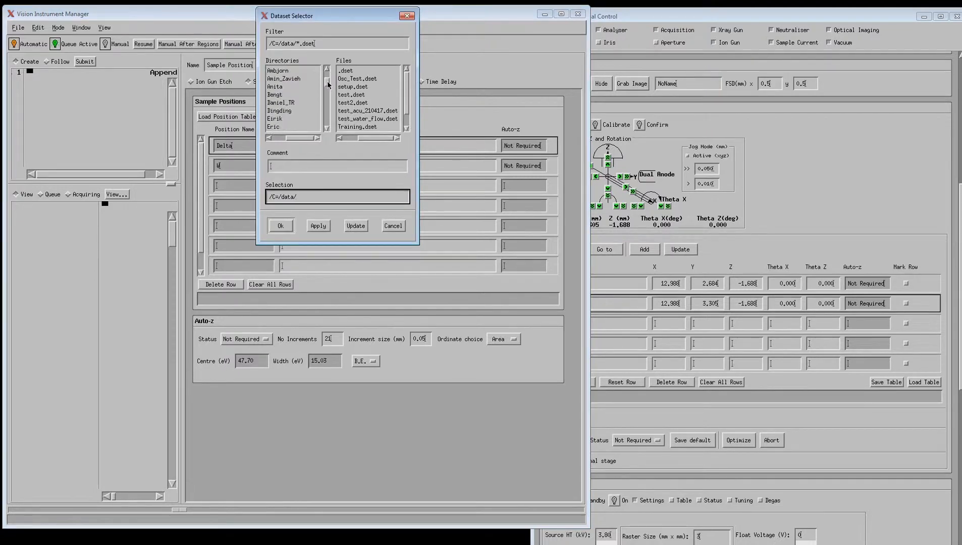
{"action": "double_click", "coordinate": [299, 80]}
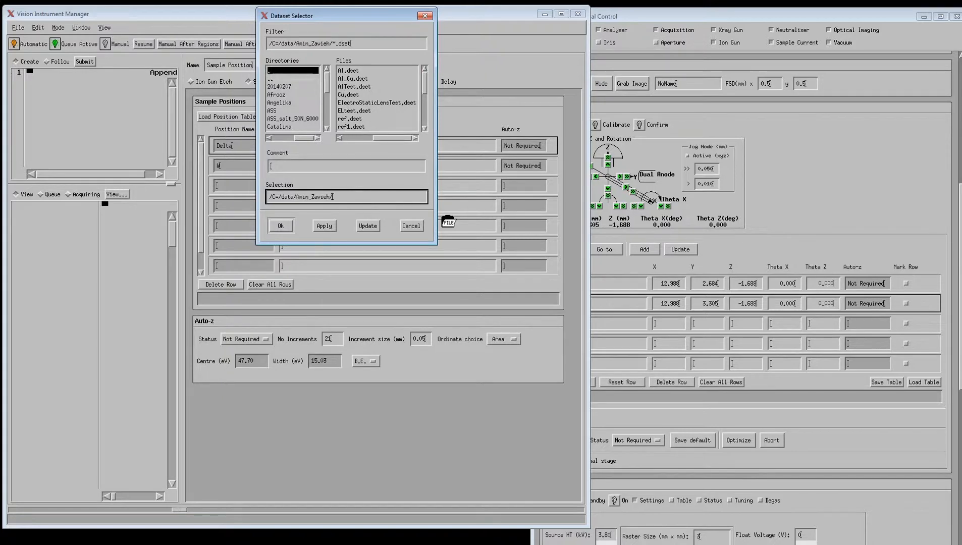
{"action": "type", "text": "Delta"}
{"action": "key", "text": "Return"}
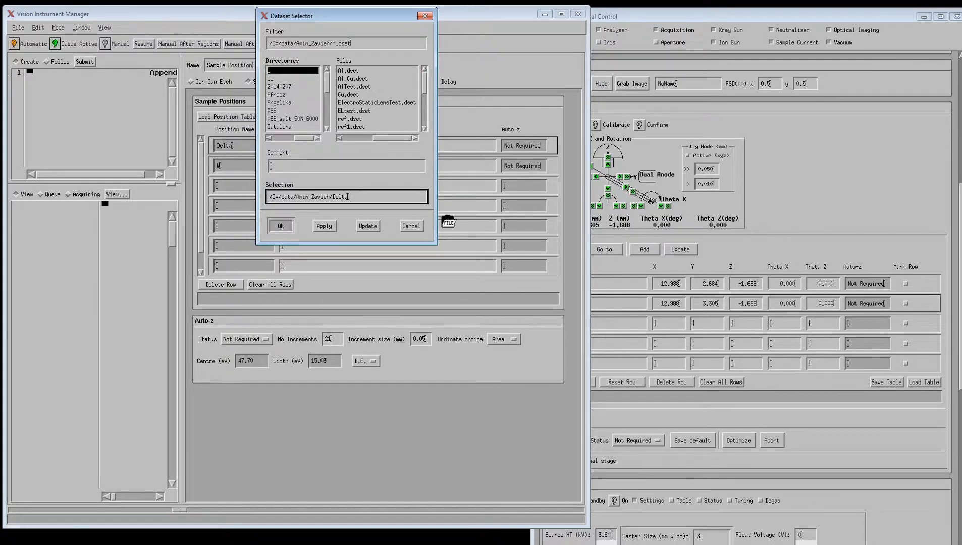
{"action": "left_click", "coordinate": [363, 169]}
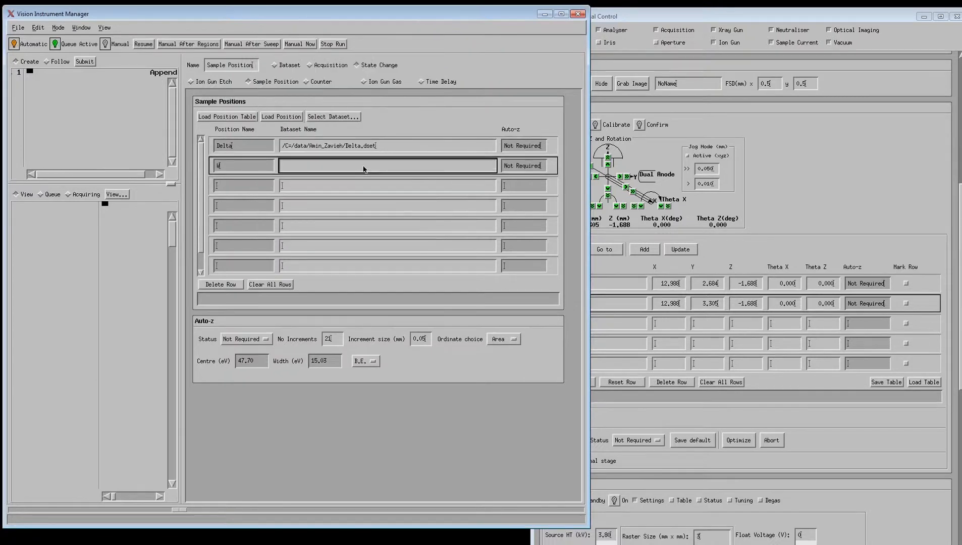
- Replace Delta with W in the dataset selection for the second row's dataset
{"action": "left_click", "coordinate": [337, 116]}
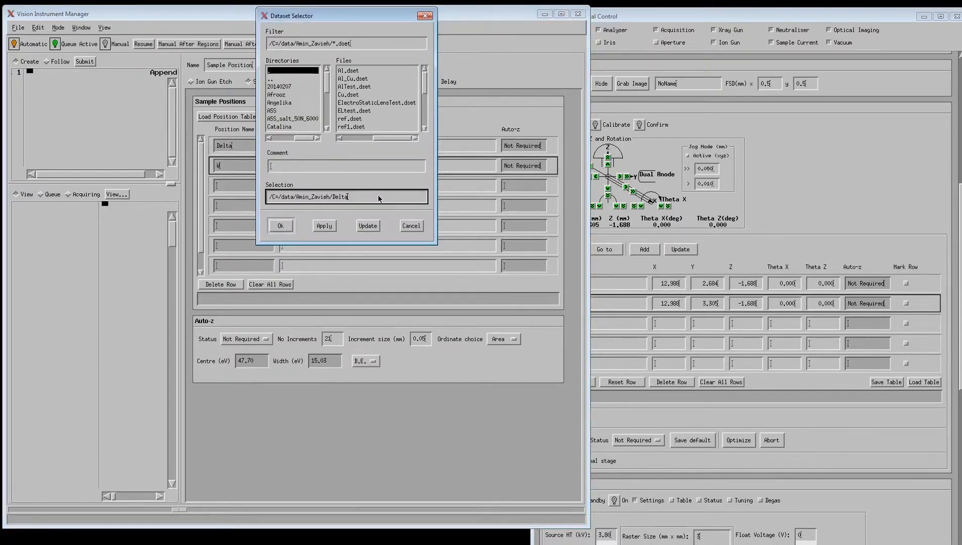
{"action": "key", "text": "BackSpace"}
{"action": "key", "text": "BackSpace"}
{"action": "key", "text": "BackSpace"}
{"action": "key", "text": "BackSpace"}
{"action": "key", "text": "BackSpace"}
{"action": "type", "text": "W"}
{"action": "key", "text": "Return"}
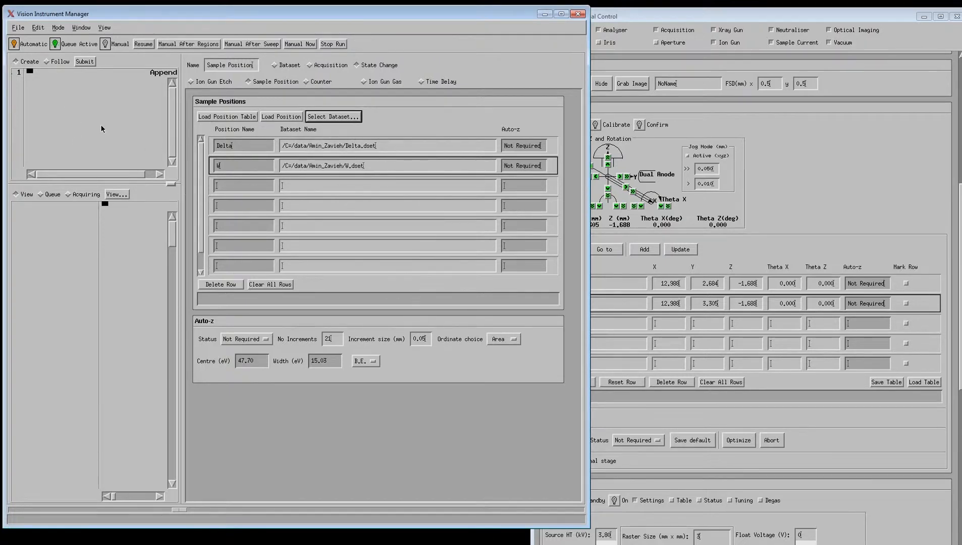
- Append the Sample Position node to Flow Chart 1 and switch to an Acquisition step
{"action": "left_click", "coordinate": [50, 94]}
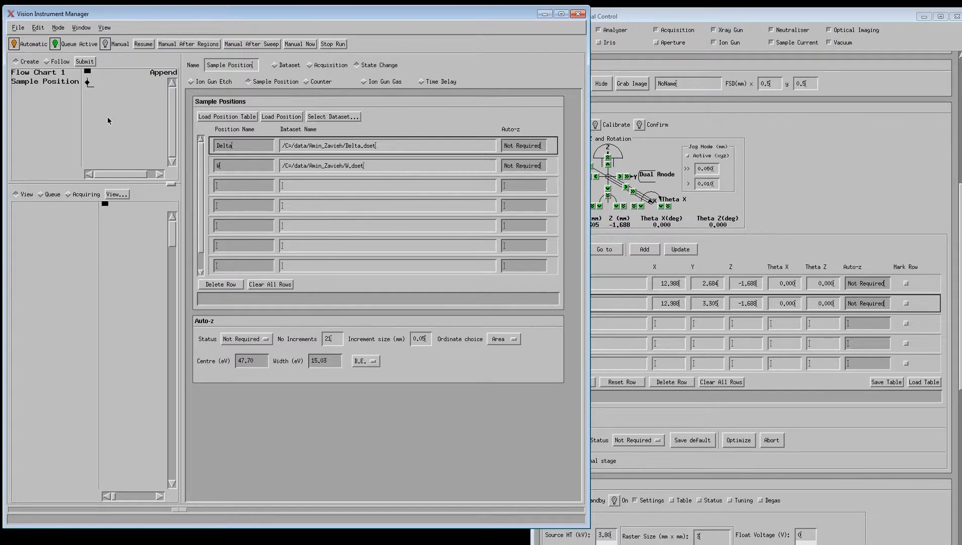
{"action": "left_click", "coordinate": [327, 67]}
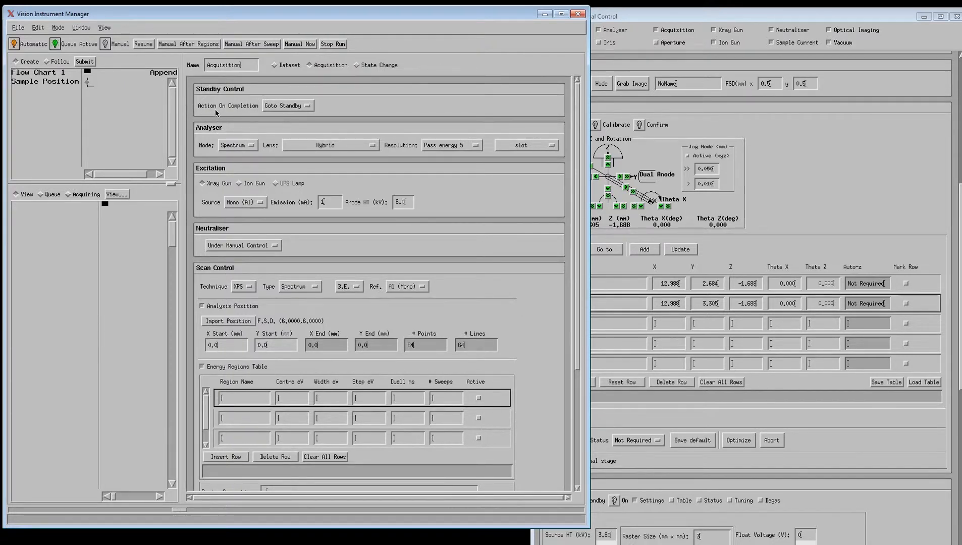
- Set Action On Completion to Leave On and the analyser resolution to pass energy 160
{"action": "left_click", "coordinate": [285, 106]}
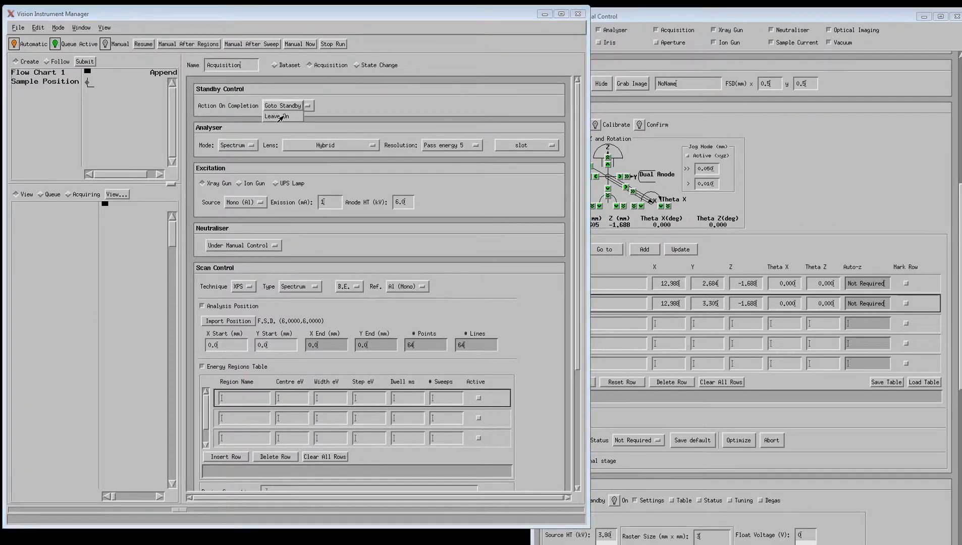
{"action": "left_click", "coordinate": [281, 118]}
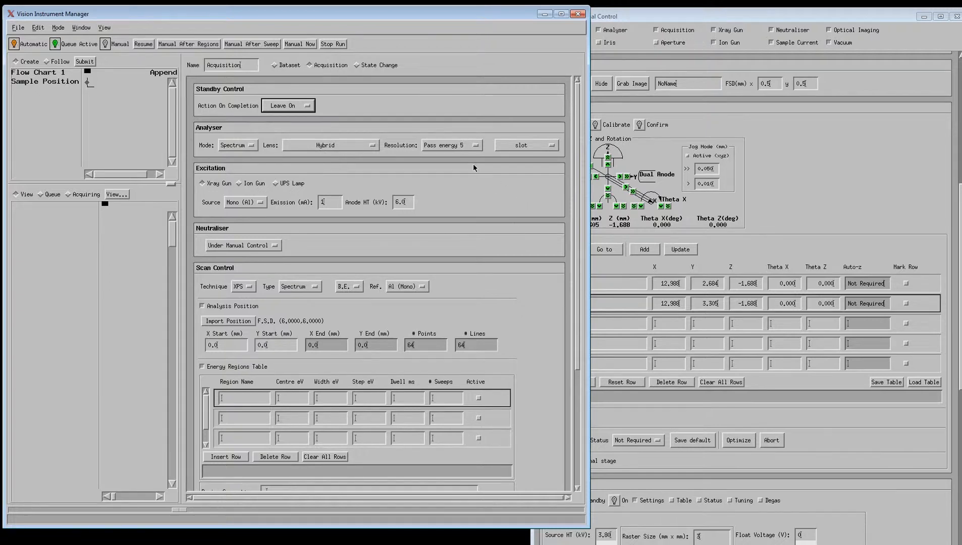
{"action": "left_click", "coordinate": [445, 146]}
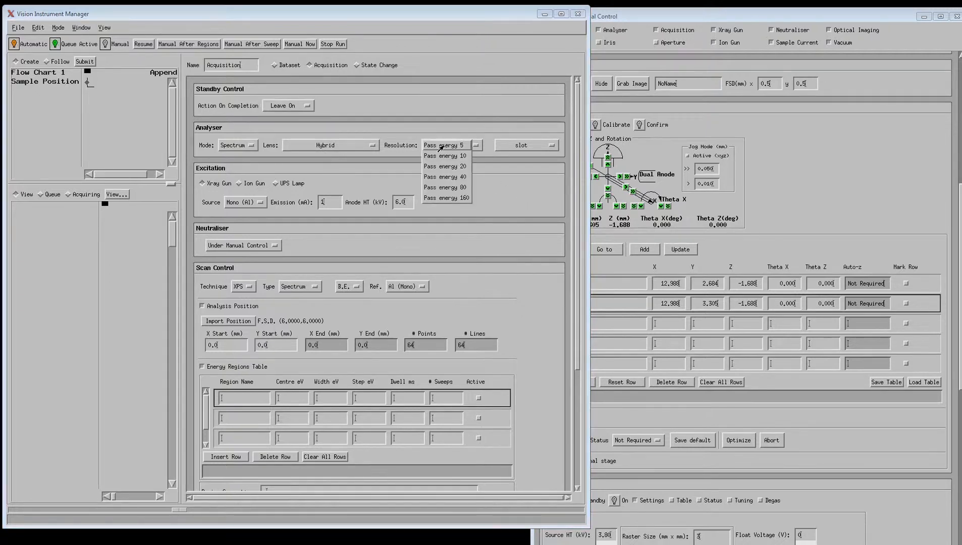
{"action": "left_click", "coordinate": [443, 198]}
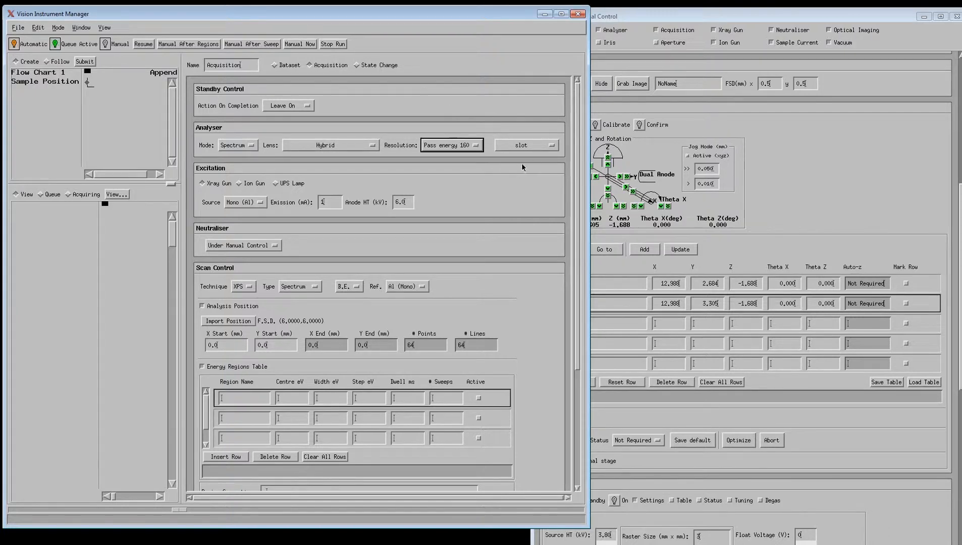
{"action": "left_click", "coordinate": [540, 145]}
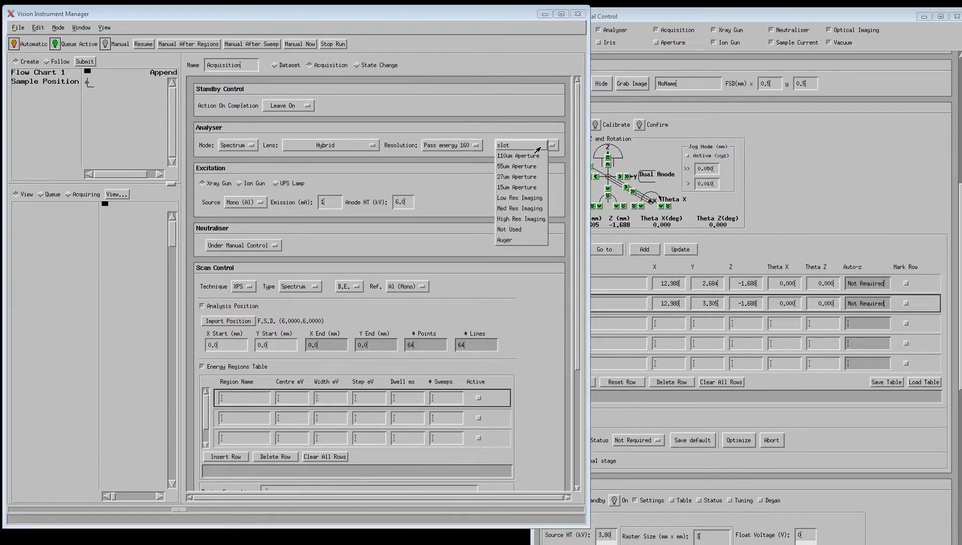
{"action": "left_click", "coordinate": [504, 146]}
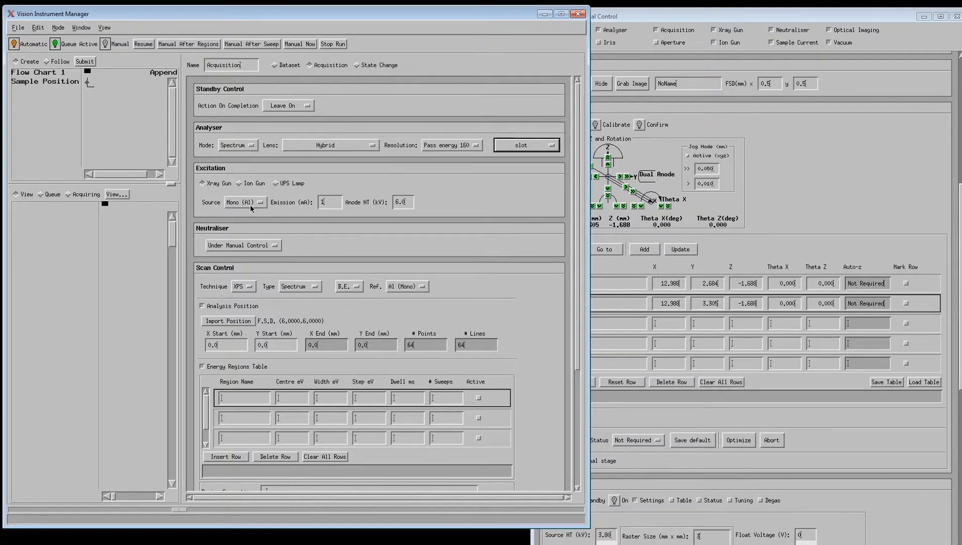
- Set X-ray emission to 10 mA and anode HT to 10 kV
{"action": "left_click_drag", "start_coordinate": [323, 203], "coordinate": [358, 207]}
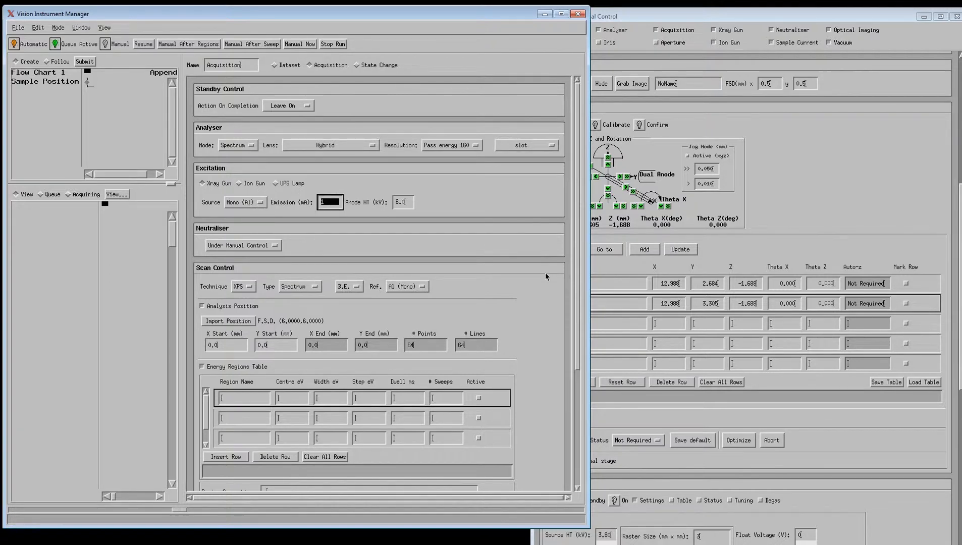
{"action": "type", "text": "10"}
{"action": "left_click_drag", "start_coordinate": [397, 203], "coordinate": [413, 202]}
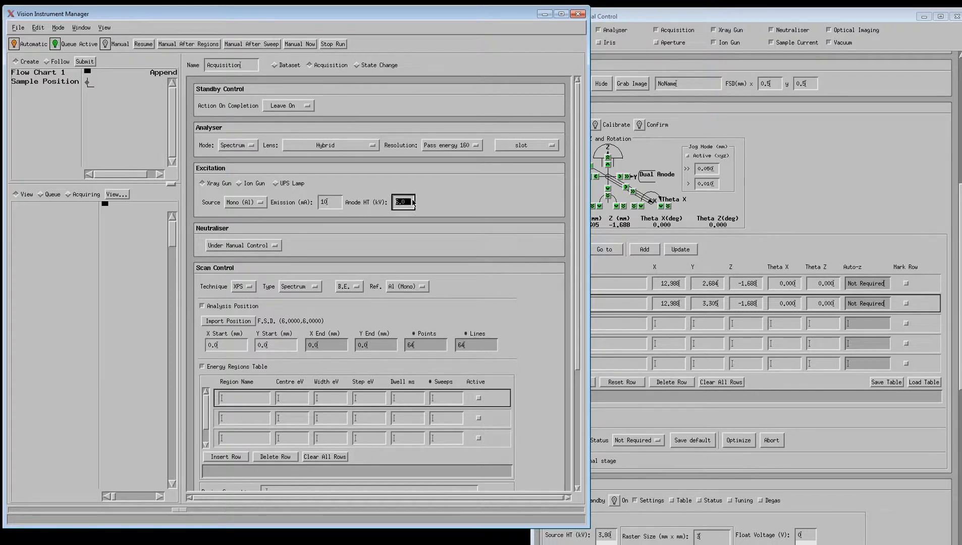
{"action": "type", "text": "10"}
- Set the neutraliser to Switch Off, keep scan type Spectrum, and uncheck Analysis Position
{"action": "left_click", "coordinate": [245, 246]}
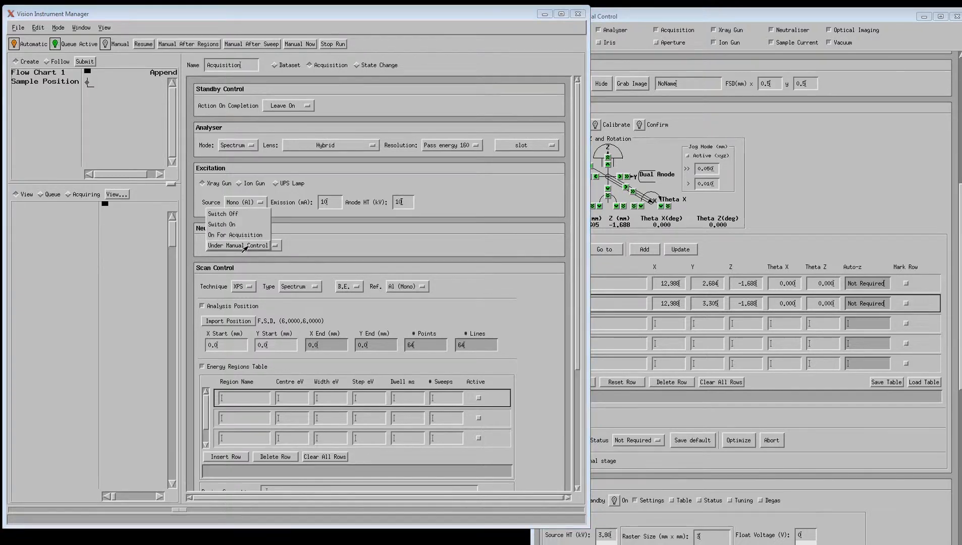
{"action": "left_click", "coordinate": [213, 216]}
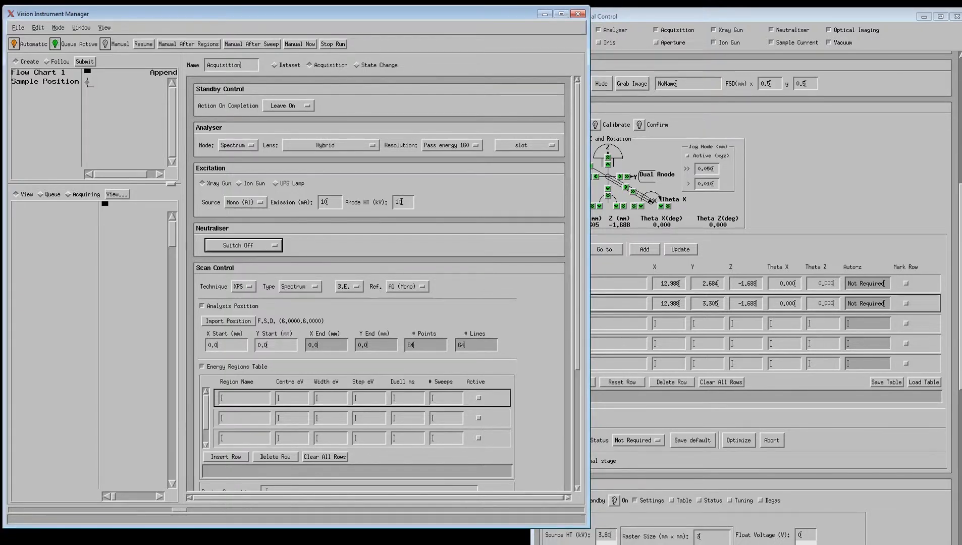
{"action": "left_click", "coordinate": [249, 247]}
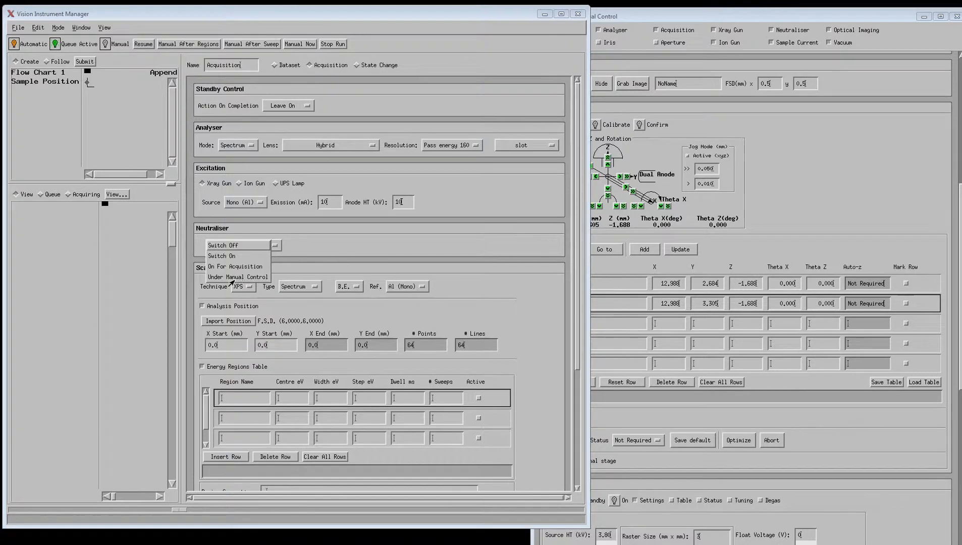
{"action": "left_click", "coordinate": [378, 245]}
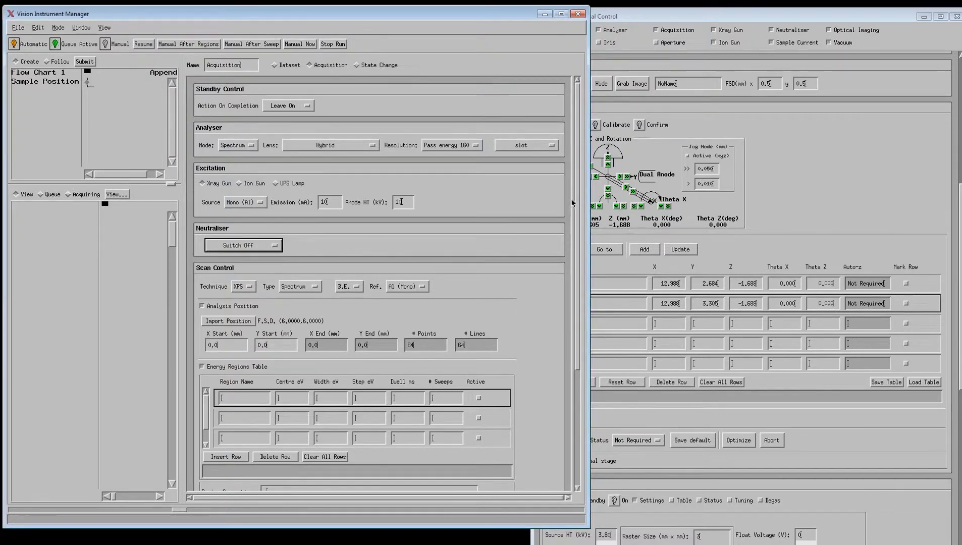
{"action": "scroll", "coordinate": [574, 264], "scroll_direction": "down", "scroll_amount": 4}
{"action": "scroll", "coordinate": [574, 264], "scroll_direction": "down", "scroll_amount": 1}
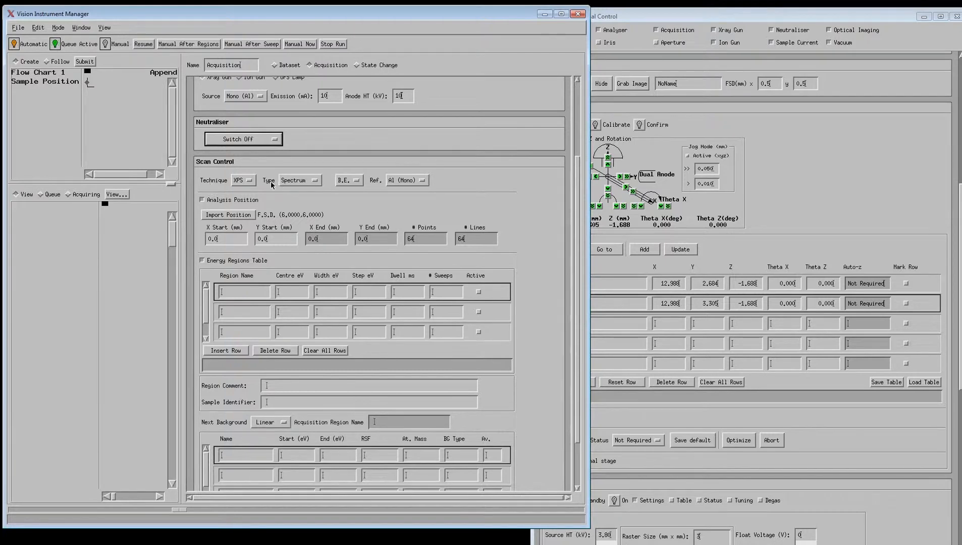
{"action": "left_click", "coordinate": [297, 182]}
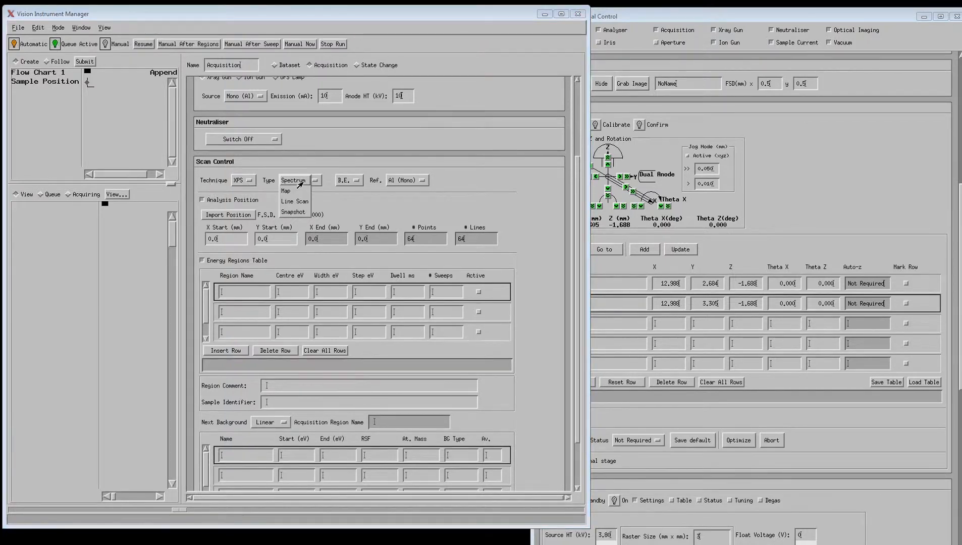
{"action": "left_click", "coordinate": [303, 183]}
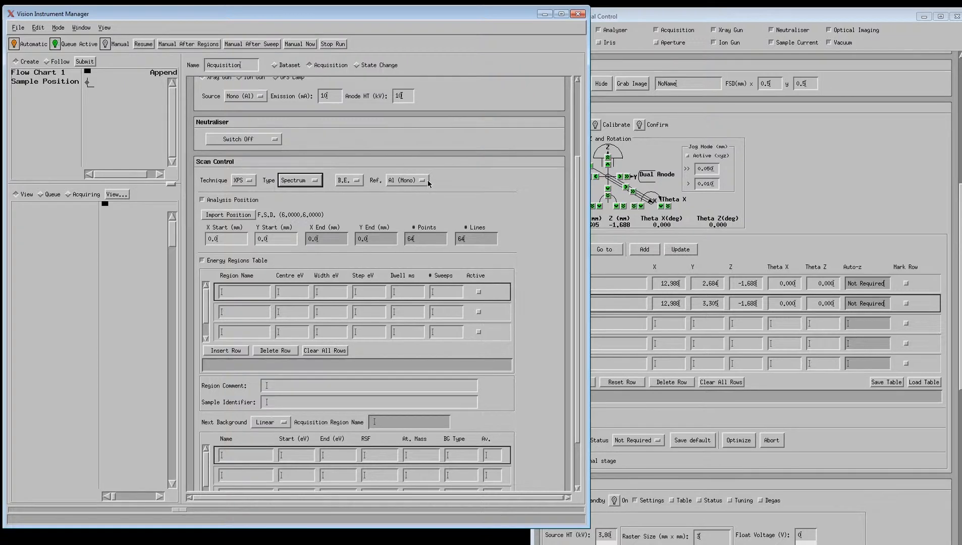
{"action": "left_click", "coordinate": [218, 200]}
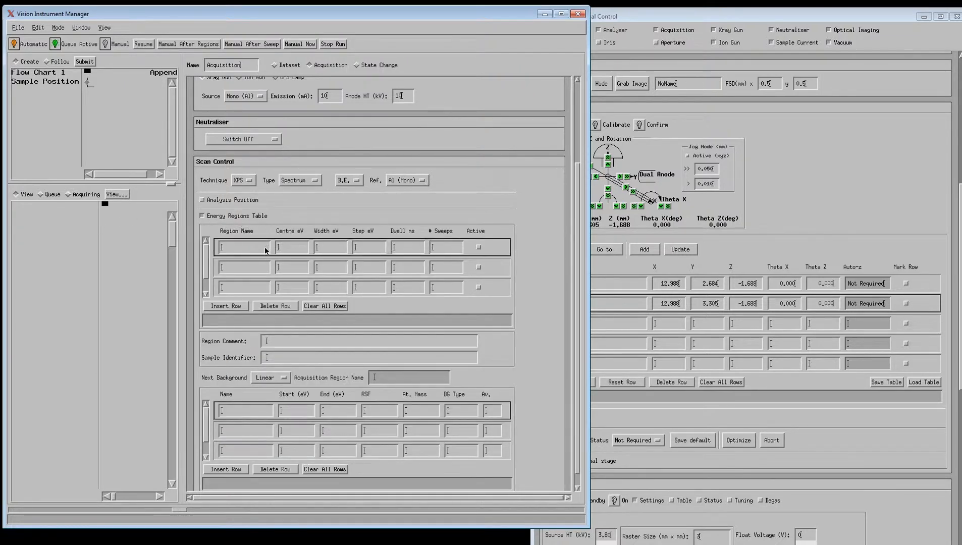
- Add an energy region named 'survey' with 2 sweeps, then append the Acquisition step
{"action": "left_click", "coordinate": [264, 246]}
{"action": "type", "text": "survey"}
{"action": "key", "text": "Return"}
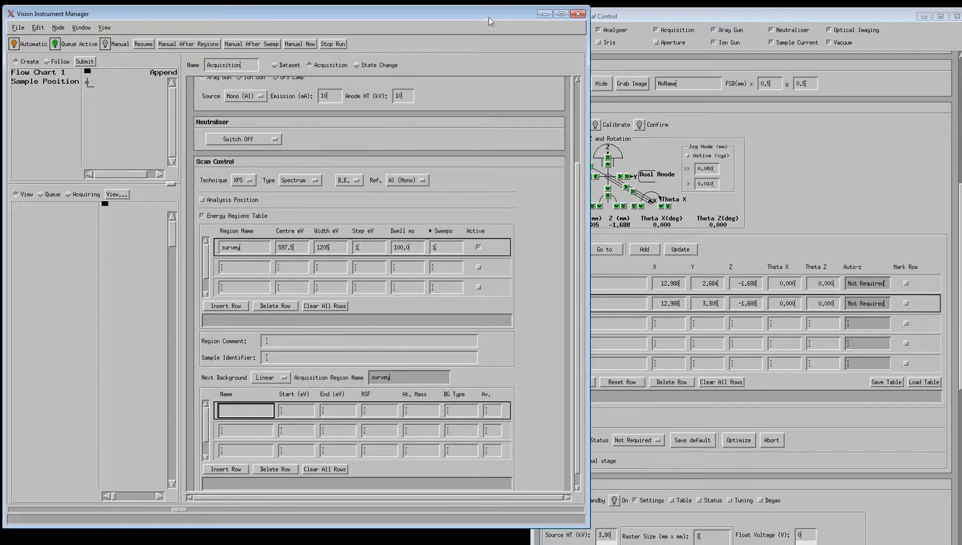
{"action": "left_click", "coordinate": [451, 250]}
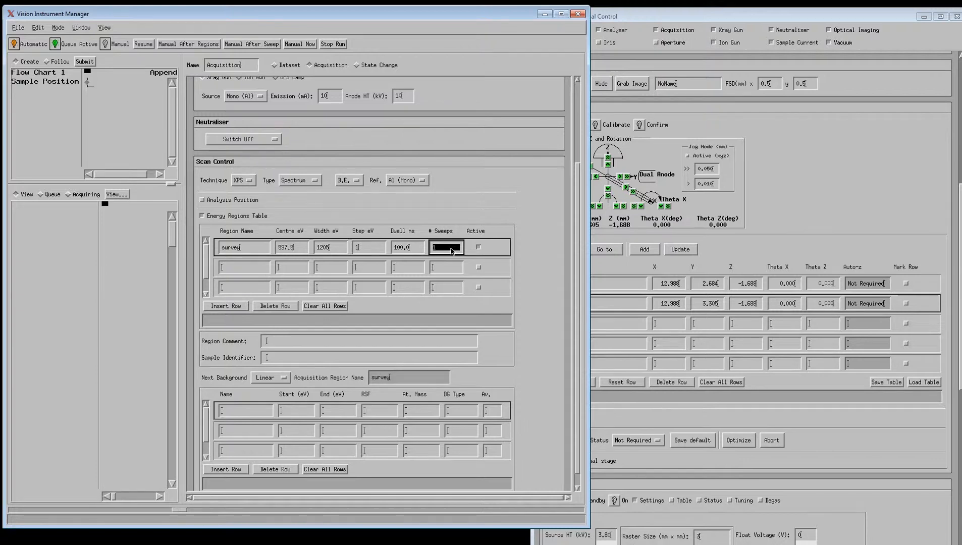
{"action": "type", "text": "2"}
{"action": "key", "text": "Return"}
{"action": "left_click", "coordinate": [112, 103]}
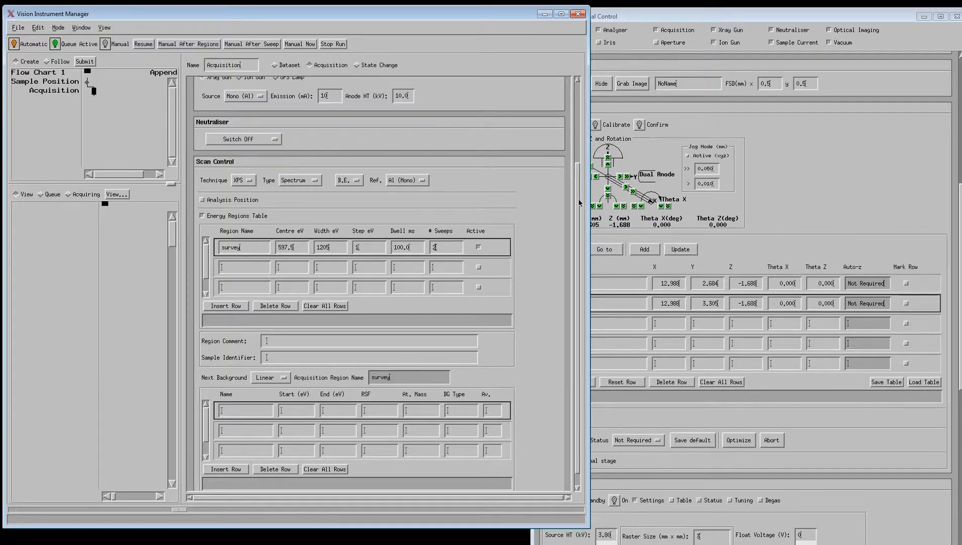
- Change the analyser Resolution from pass energy 160 to Pass energy 20
{"action": "left_click_drag", "start_coordinate": [578, 202], "coordinate": [574, 146]}
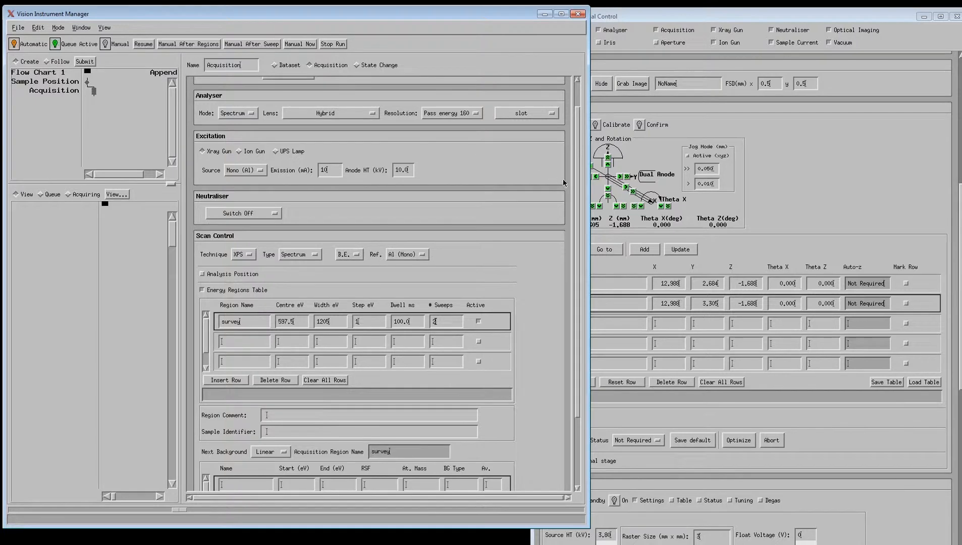
{"action": "scroll", "coordinate": [560, 162], "scroll_direction": "up", "scroll_amount": 2}
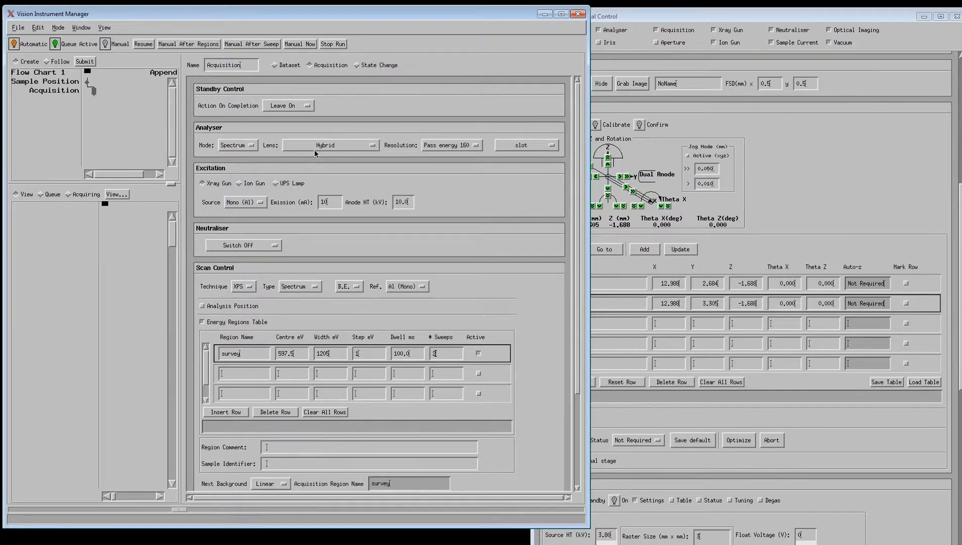
{"action": "left_click", "coordinate": [455, 149]}
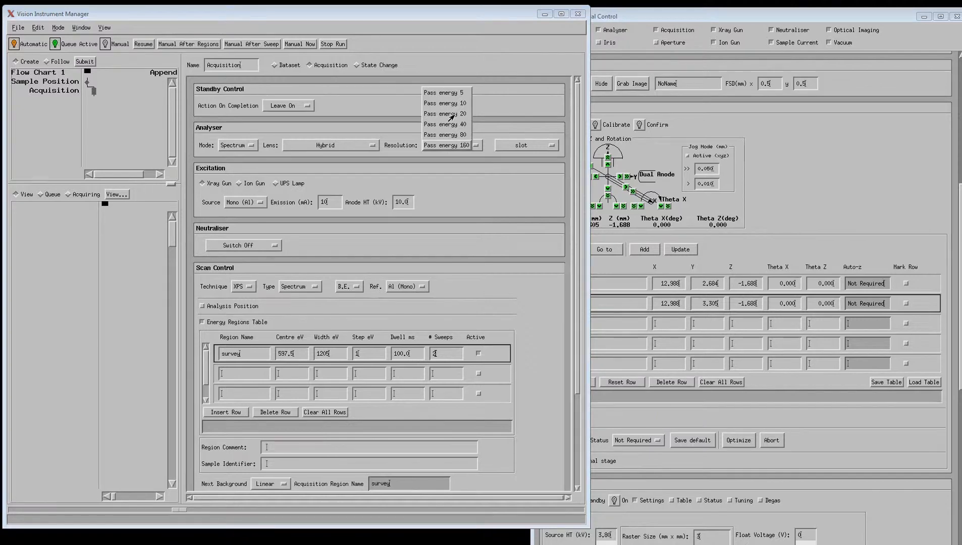
{"action": "left_click", "coordinate": [450, 114]}
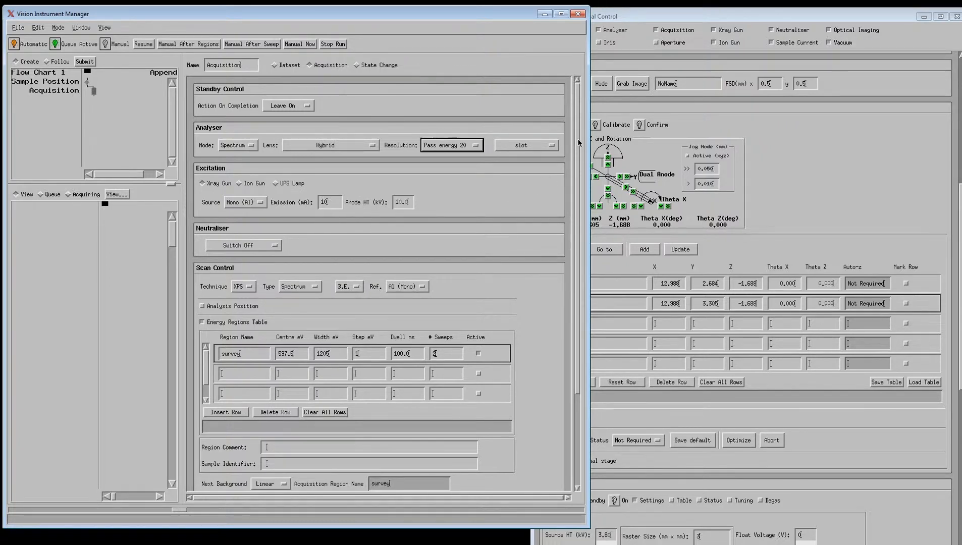
{"action": "scroll", "coordinate": [578, 170], "scroll_direction": "down", "scroll_amount": 2}
{"action": "scroll", "coordinate": [578, 170], "scroll_direction": "down", "scroll_amount": 3}
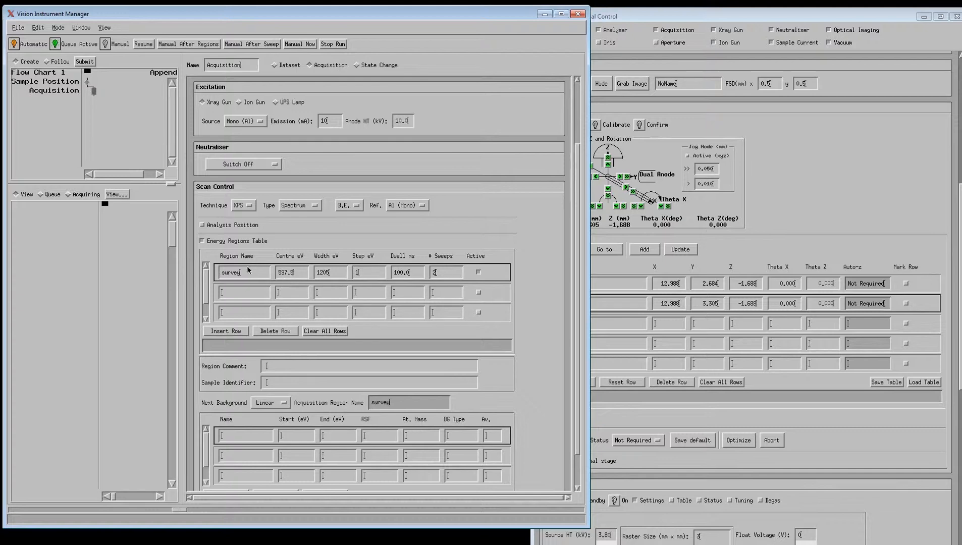
- Replace the survey region with two regions named Cu 2p and Au 4f
{"action": "left_click", "coordinate": [334, 331]}
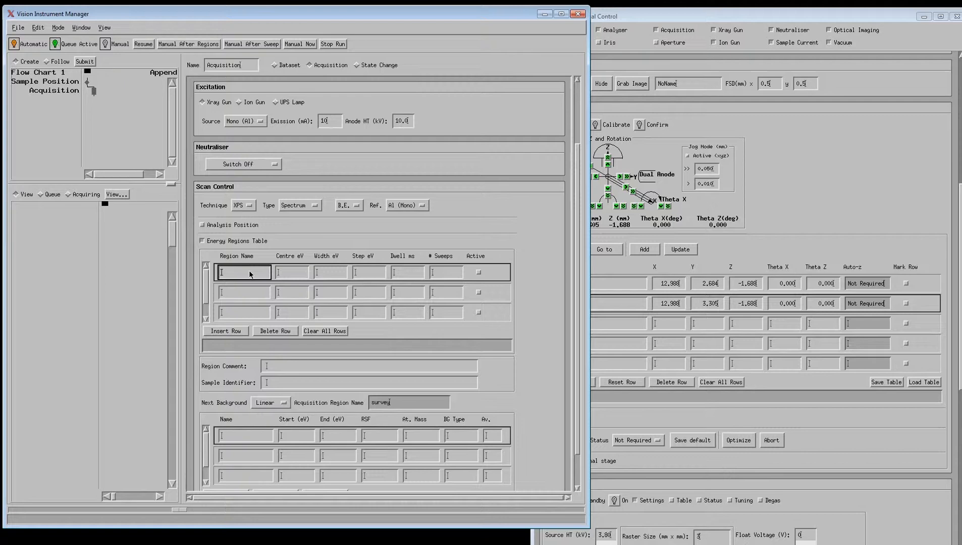
{"action": "type", "text": "u 2p"}
{"action": "key", "text": "Return"}
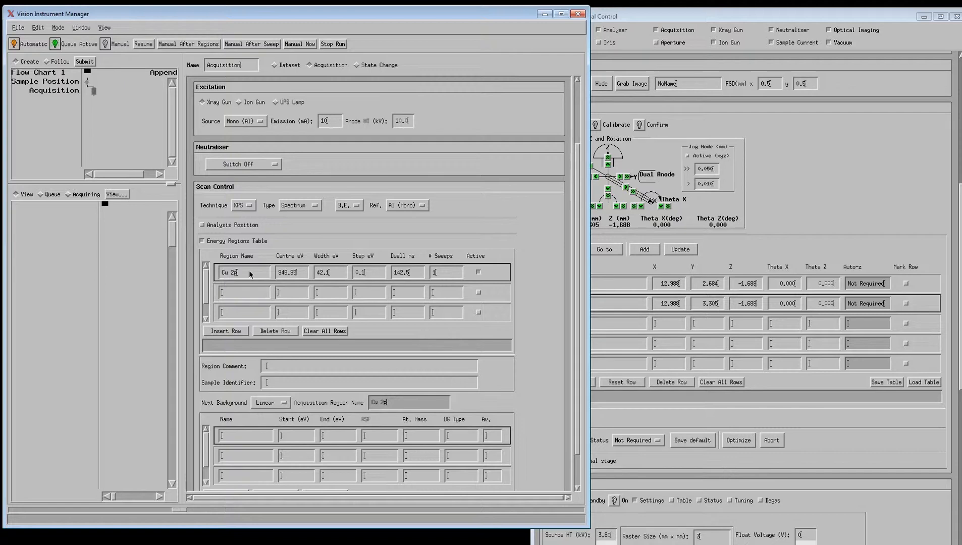
{"action": "left_click", "coordinate": [261, 294]}
{"action": "left_click", "coordinate": [260, 294]}
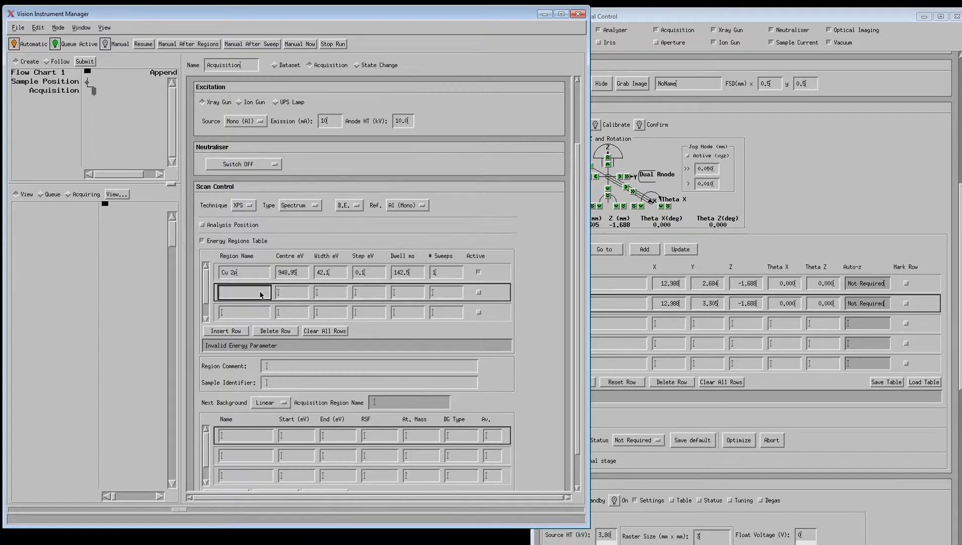
{"action": "type", "text": "Au 4f"}
{"action": "key", "text": "Return"}
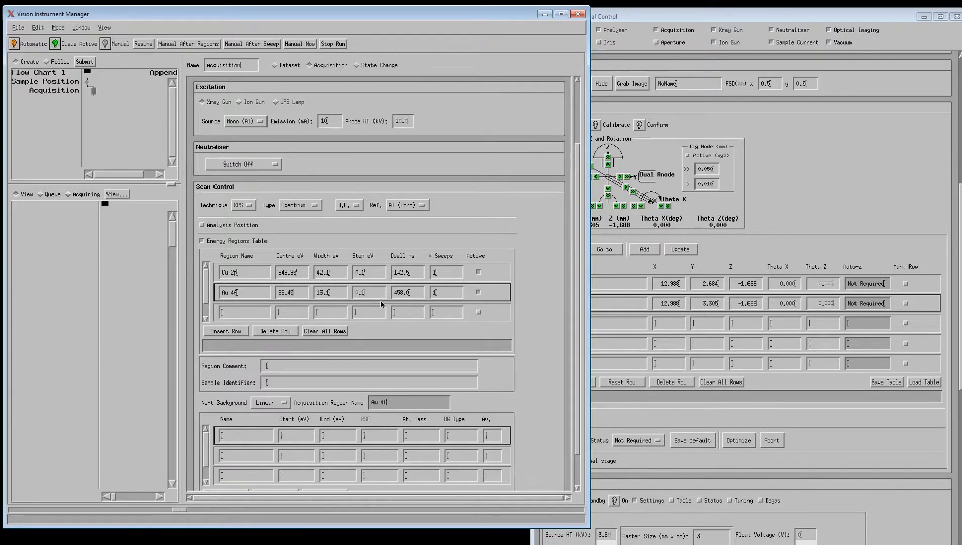
- Edit the sweep counts of both regions and append another Acquisition step
{"action": "left_click", "coordinate": [444, 276]}
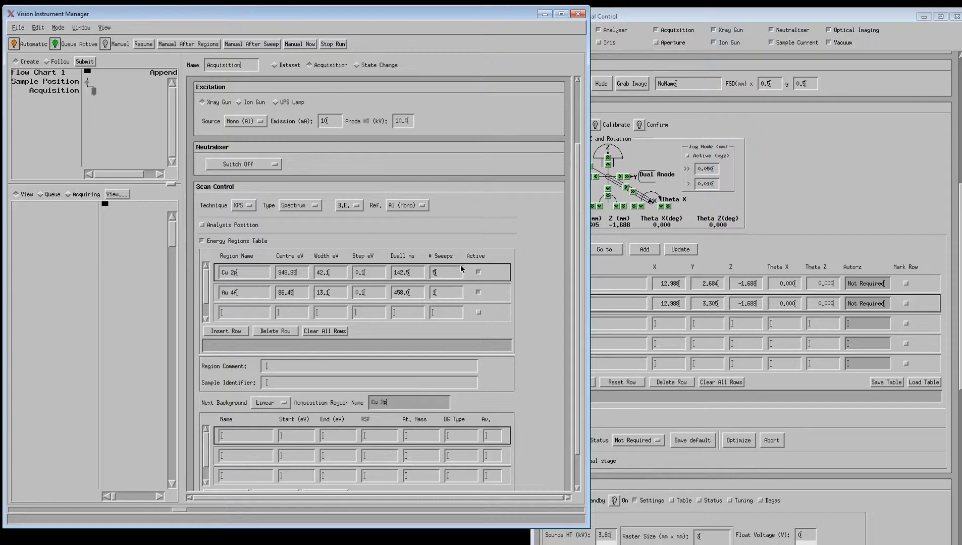
{"action": "left_click", "coordinate": [455, 292]}
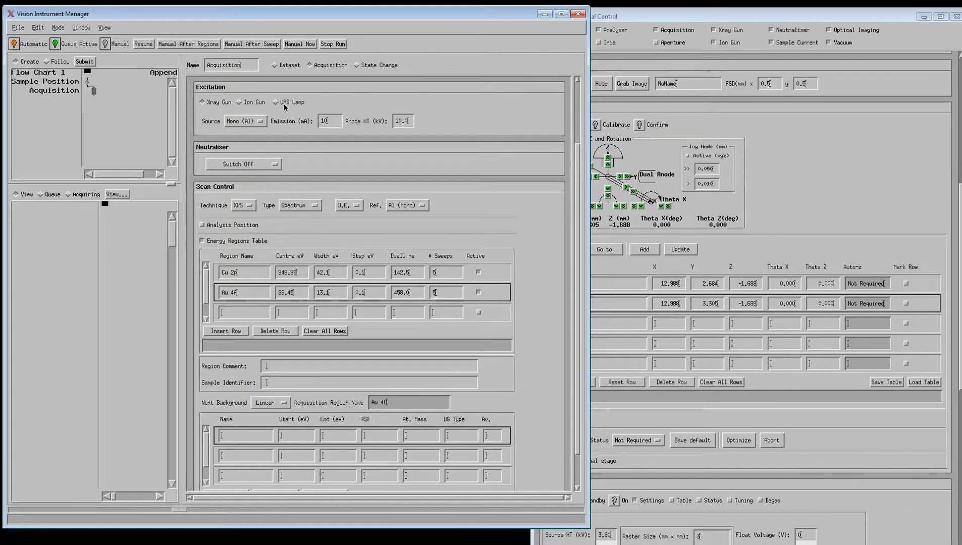
{"action": "left_click", "coordinate": [102, 116]}
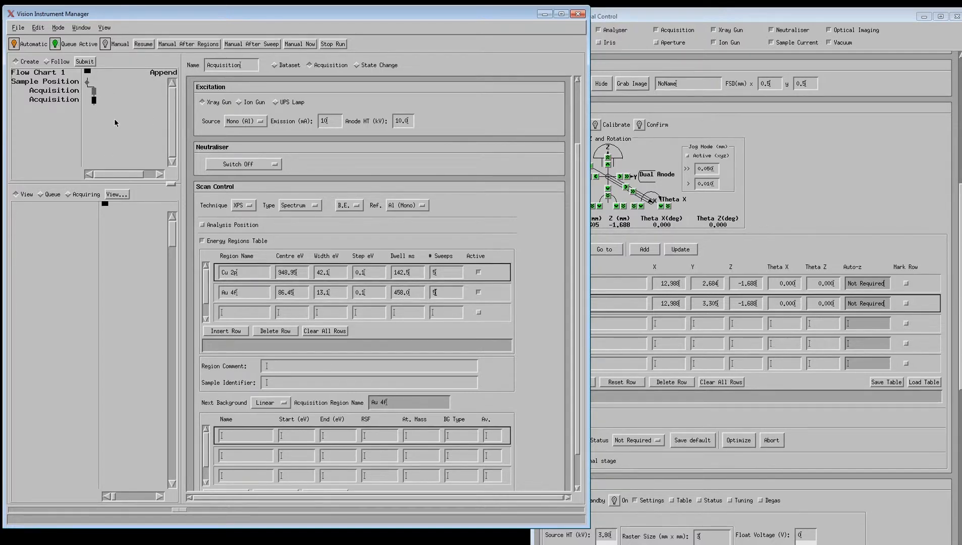
- Clear all energy region rows and set Action On Completion to Goto Standby
{"action": "left_click_drag", "start_coordinate": [574, 226], "coordinate": [567, 143]}
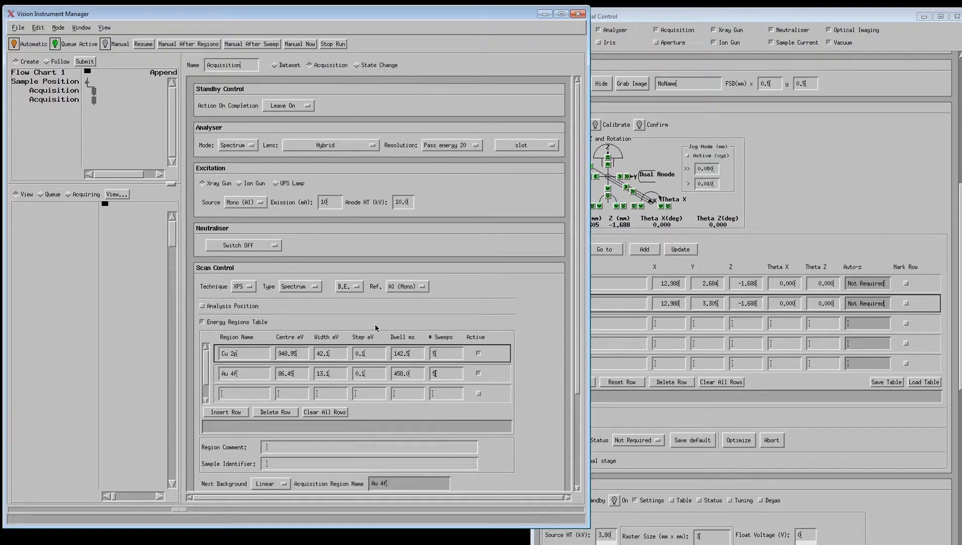
{"action": "left_click", "coordinate": [330, 412]}
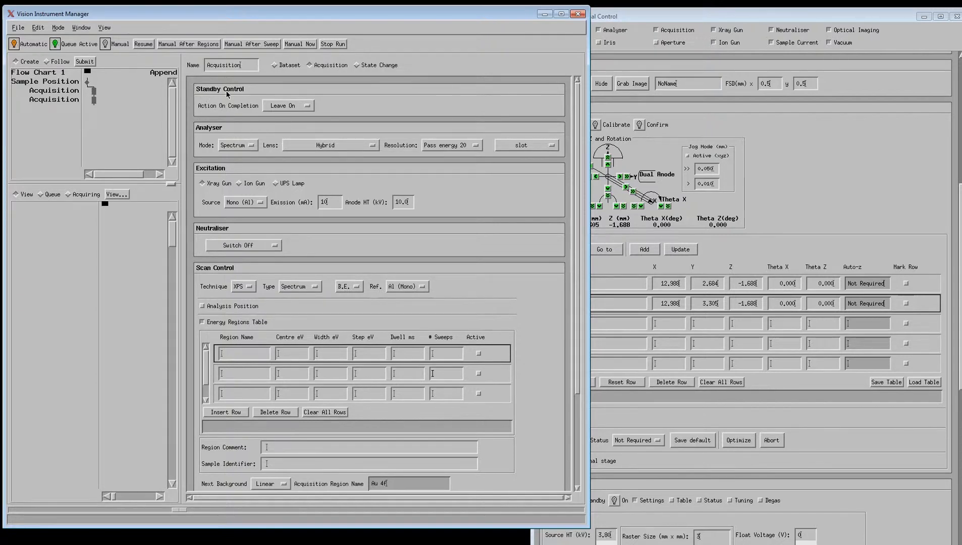
{"action": "left_click", "coordinate": [284, 107]}
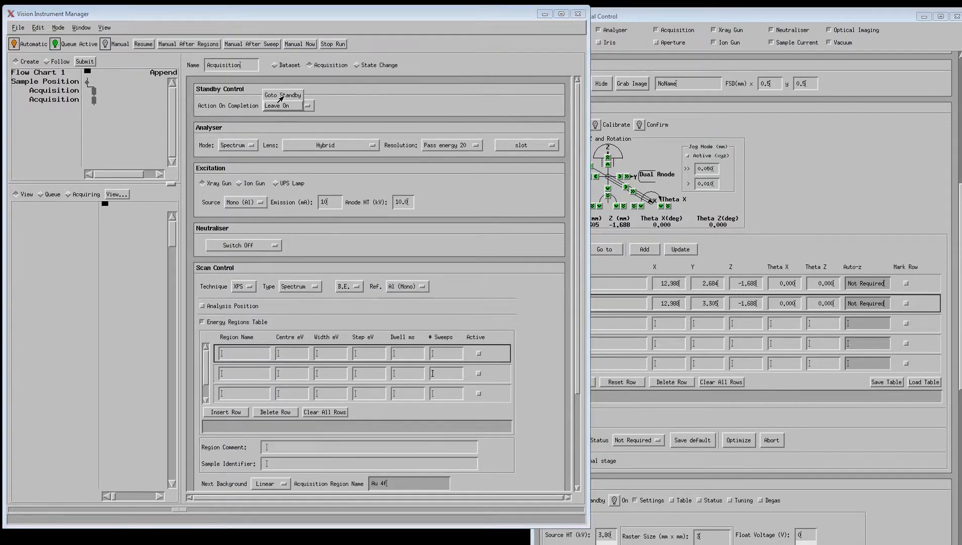
{"action": "left_click", "coordinate": [281, 97]}
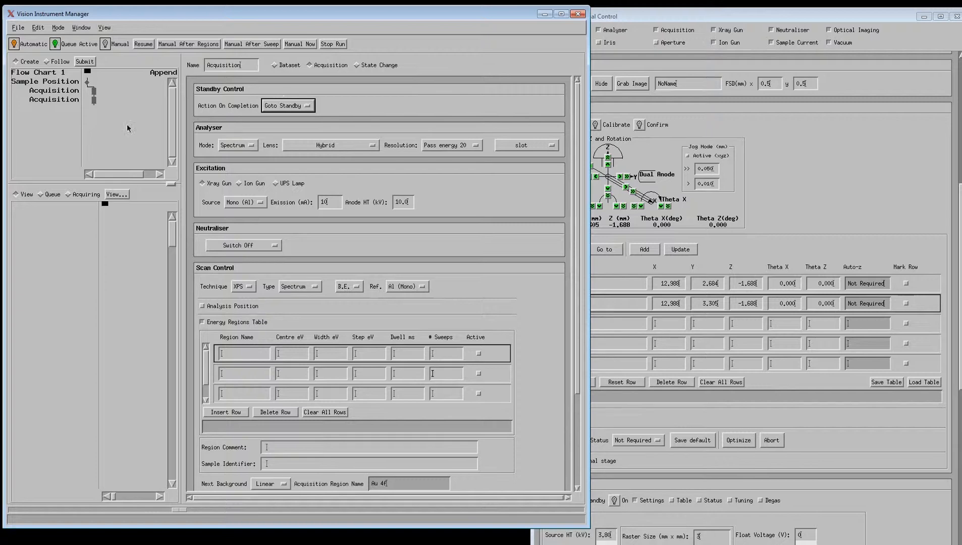
- Set Mode to Imaging and Lens to Field of View 3, then bring up the DLD cheat sheet
{"action": "left_click", "coordinate": [235, 145]}
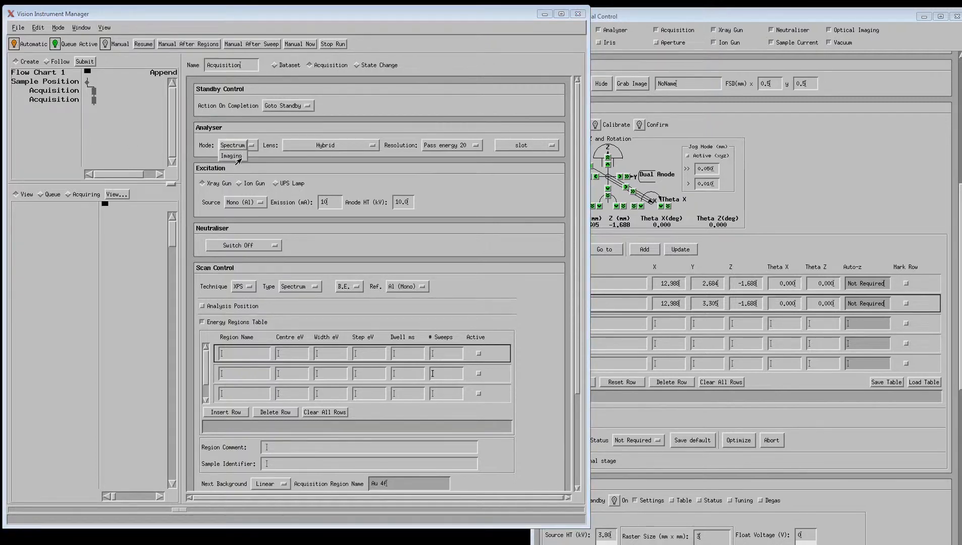
{"action": "left_click", "coordinate": [238, 157]}
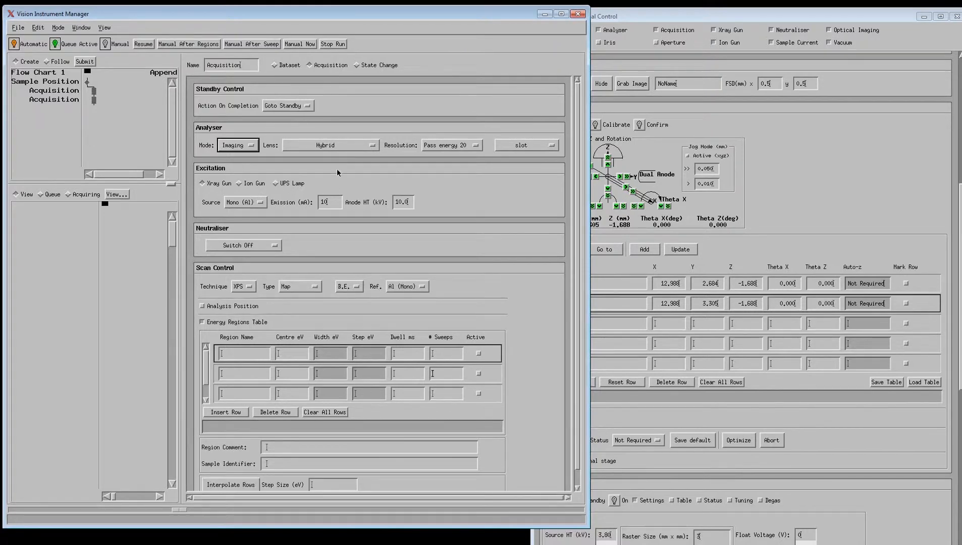
{"action": "left_click", "coordinate": [334, 146]}
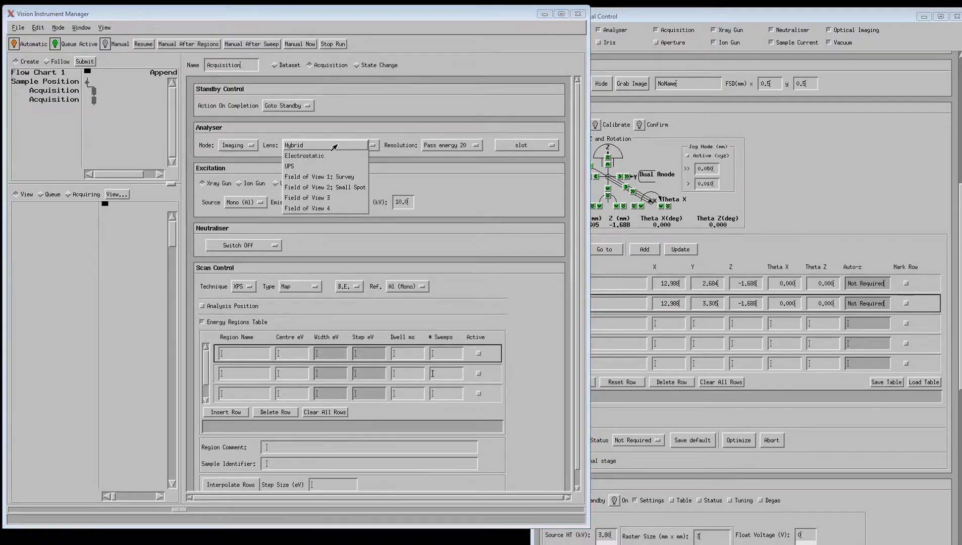
{"action": "left_click", "coordinate": [311, 201]}
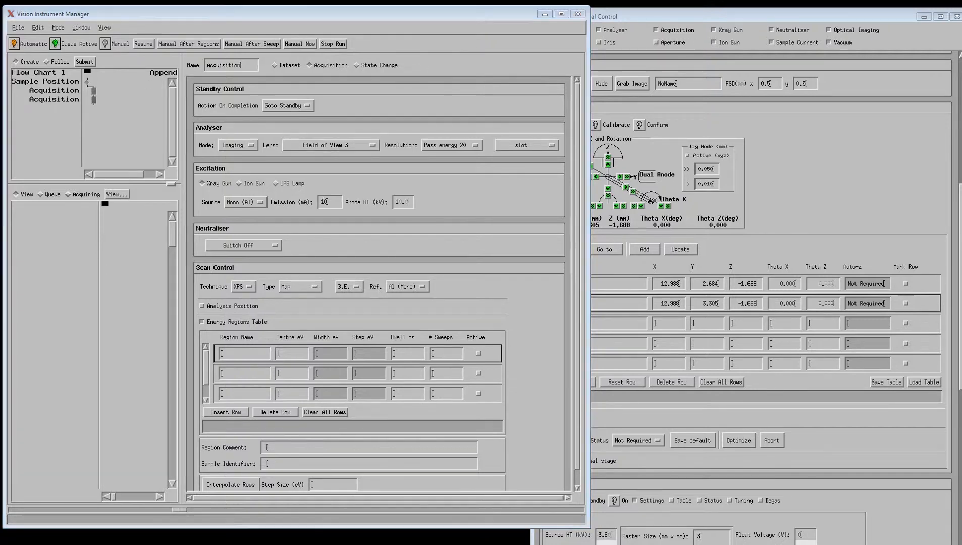
{"action": "left_click_drag", "start_coordinate": [0, 67], "coordinate": [524, 27]}
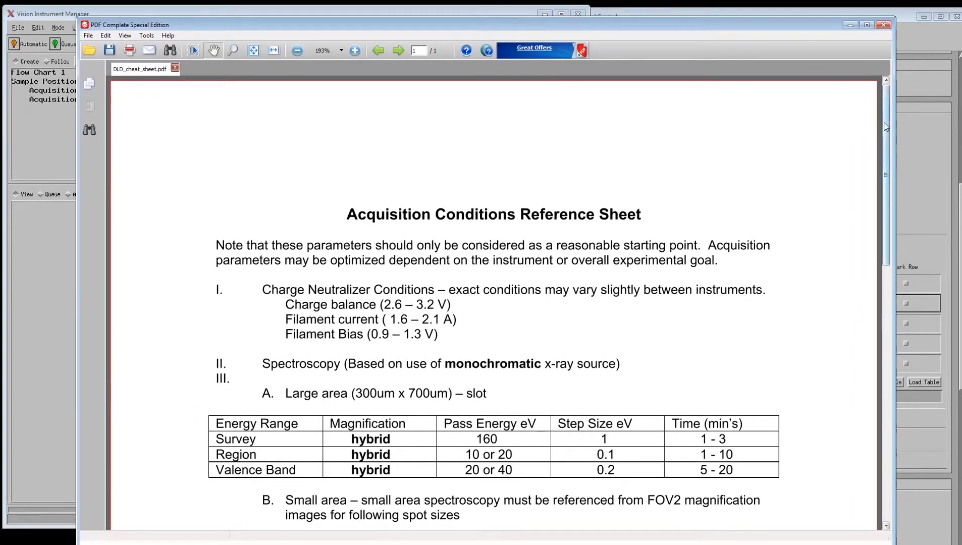
- Scroll the cheat sheet to the Imaging (parallel) tables, then close the PDF
{"action": "left_click_drag", "start_coordinate": [883, 126], "coordinate": [887, 186]}
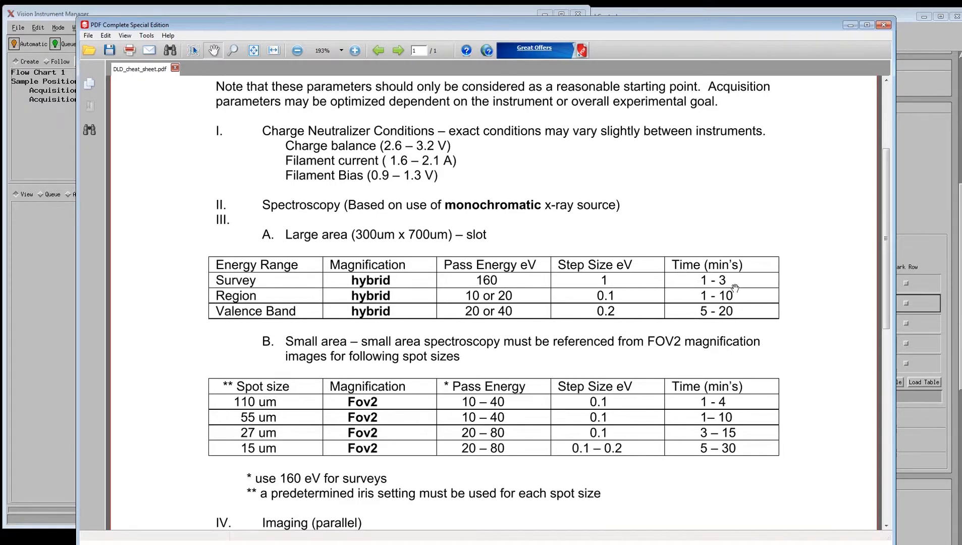
{"action": "left_click_drag", "start_coordinate": [885, 162], "coordinate": [861, 288]}
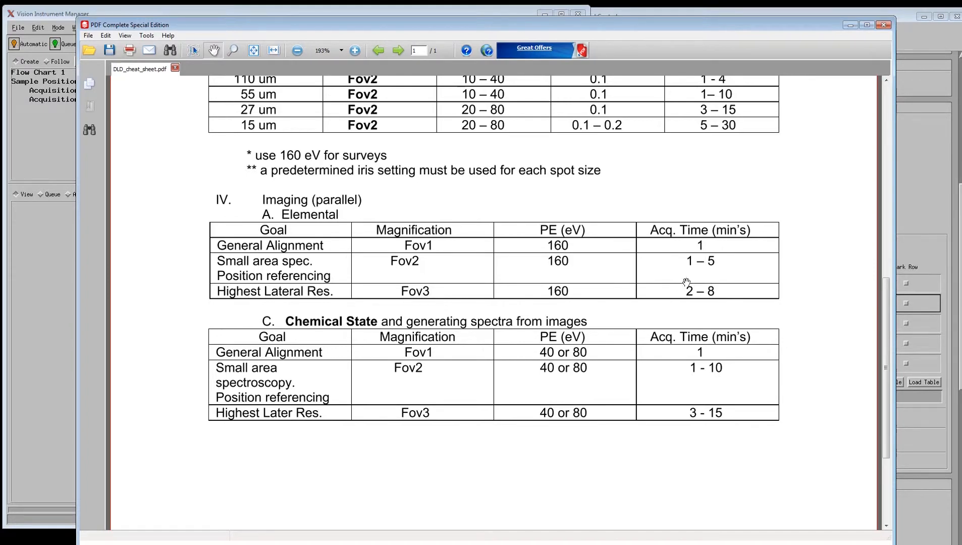
{"action": "left_click", "coordinate": [887, 26]}
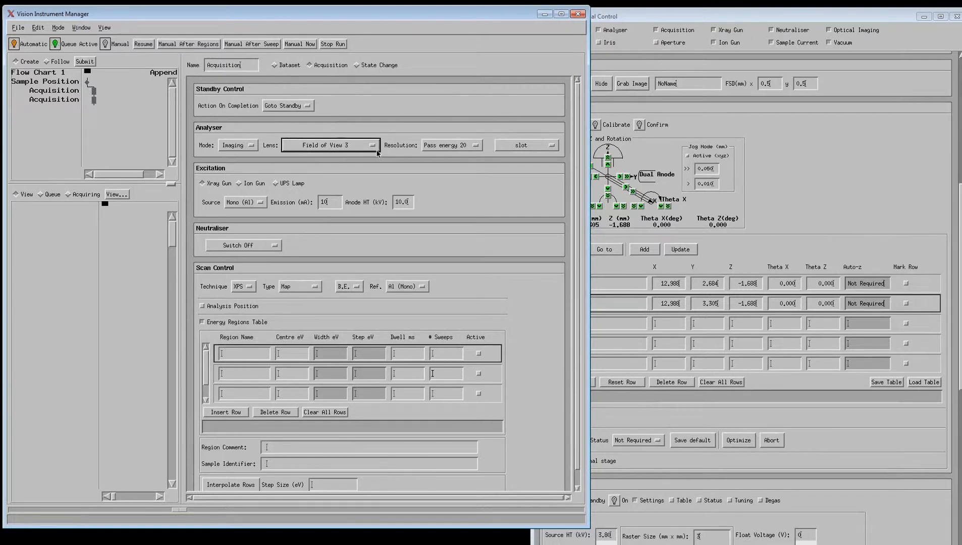
- Set pass energy to 160 and the aperture to High Res Imaging
{"action": "left_click", "coordinate": [445, 148]}
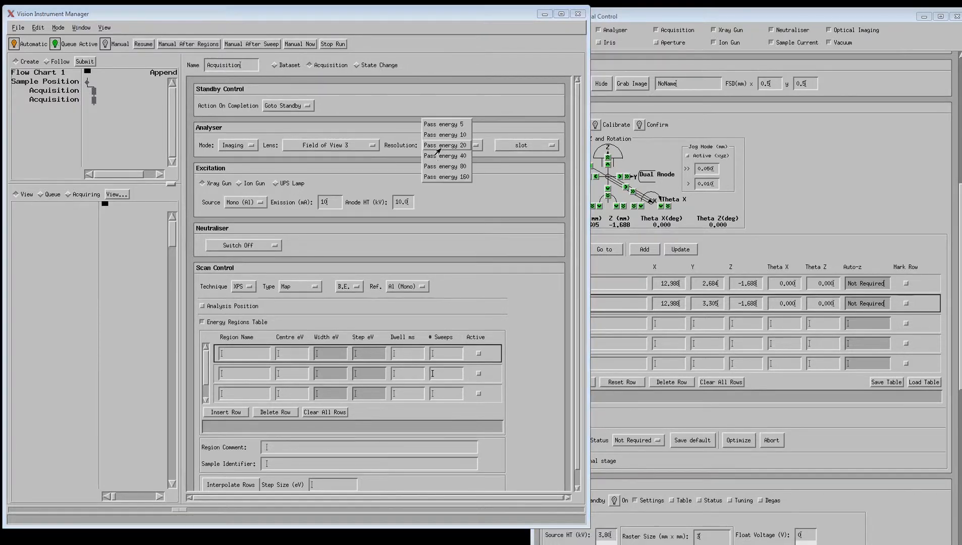
{"action": "left_click", "coordinate": [444, 177]}
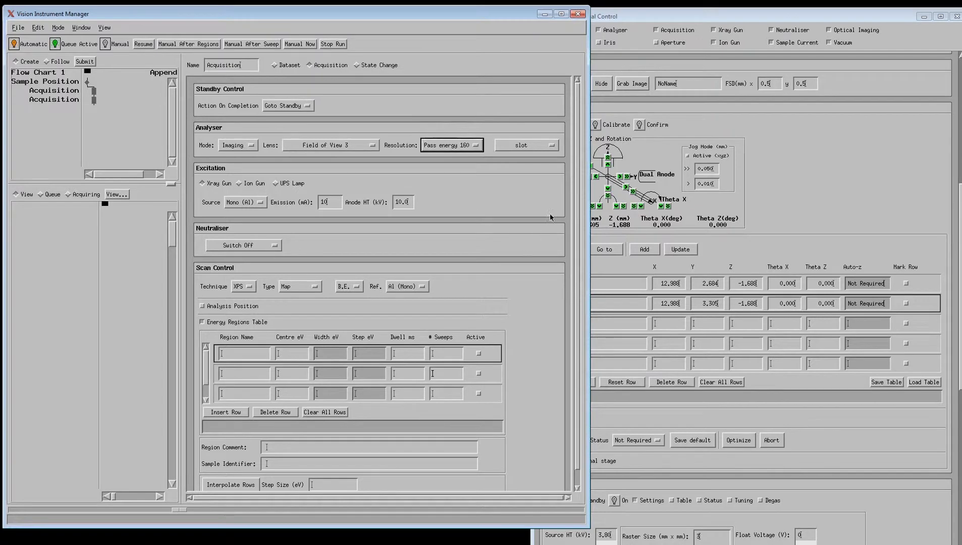
{"action": "left_click", "coordinate": [531, 146]}
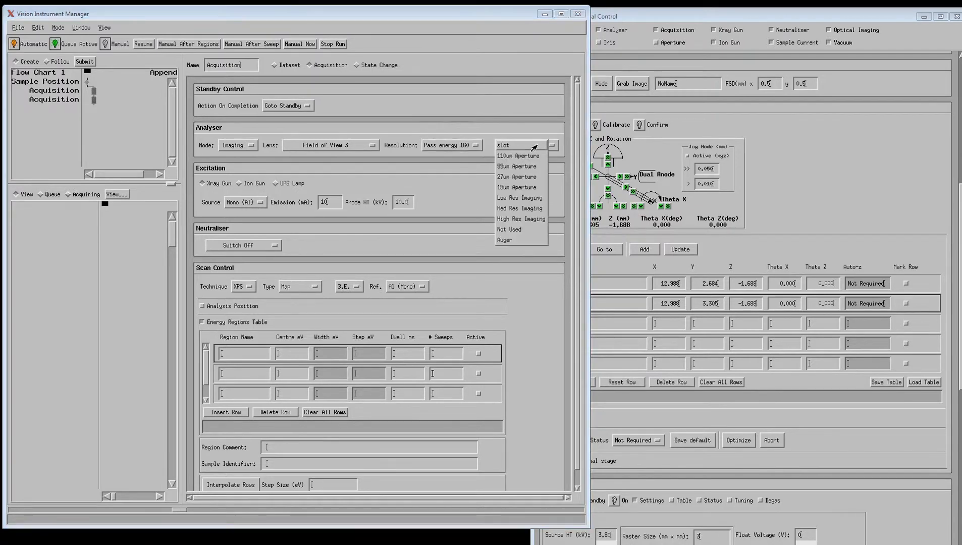
{"action": "left_click", "coordinate": [529, 220]}
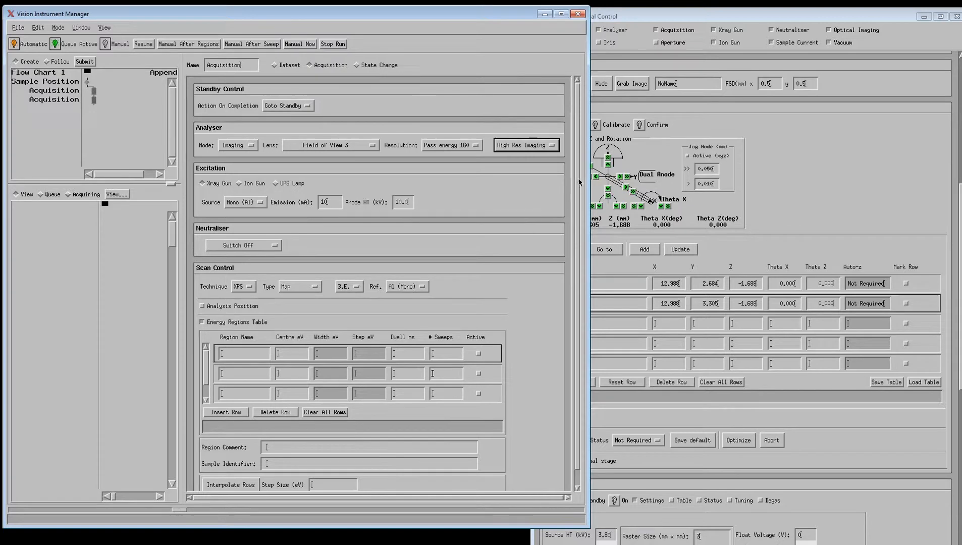
{"action": "scroll", "coordinate": [579, 189], "scroll_direction": "down", "scroll_amount": 1}
{"action": "scroll", "coordinate": [579, 191], "scroll_direction": "down", "scroll_amount": 1}
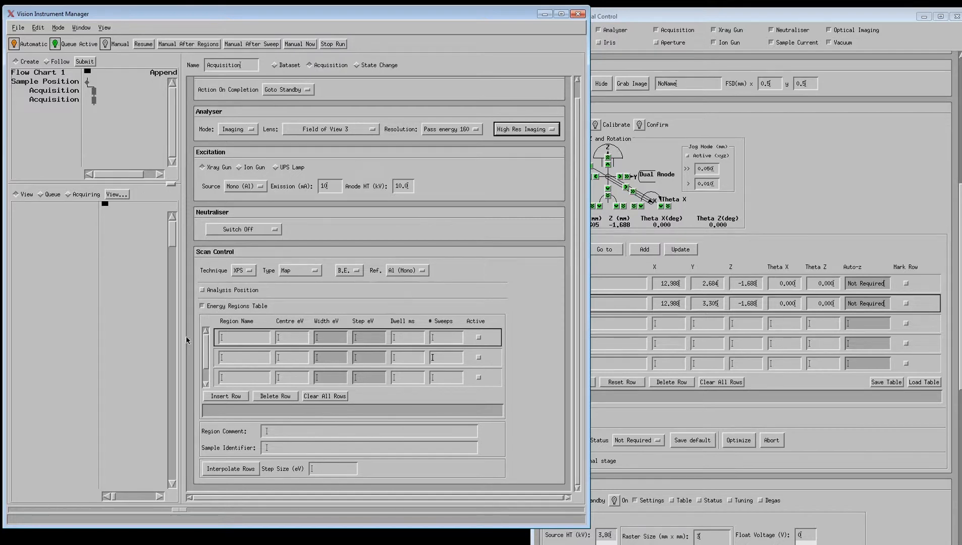
{"action": "left_click", "coordinate": [241, 341]}
- Name the first region Cu 2p, centre it at 930.6 eV and set 2 sweeps
{"action": "type", "text": "Cu 2p"}
{"action": "key", "text": "Return"}
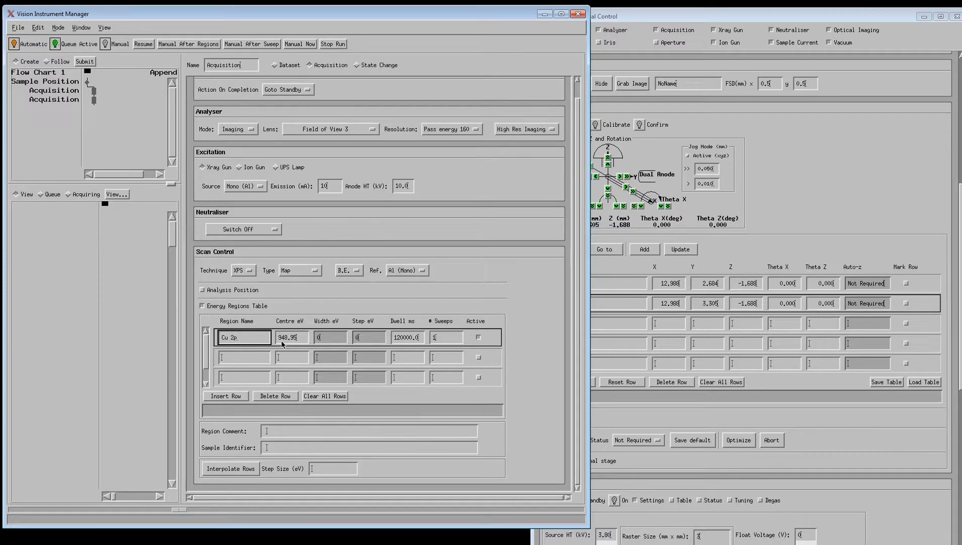
{"action": "left_click", "coordinate": [298, 339]}
{"action": "key", "text": "BackSpace"}
{"action": "type", "text": "30.6"}
{"action": "double_click", "coordinate": [451, 339]}
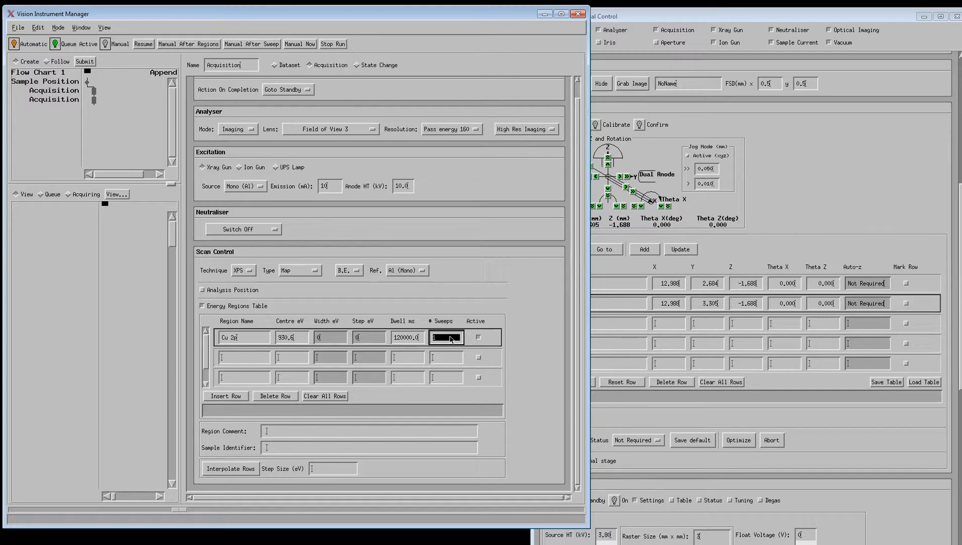
{"action": "type", "text": "2"}
- Add an Au 4f region at 84 eV with 2 sweeps and append the imaging acquisition
{"action": "left_click", "coordinate": [252, 361]}
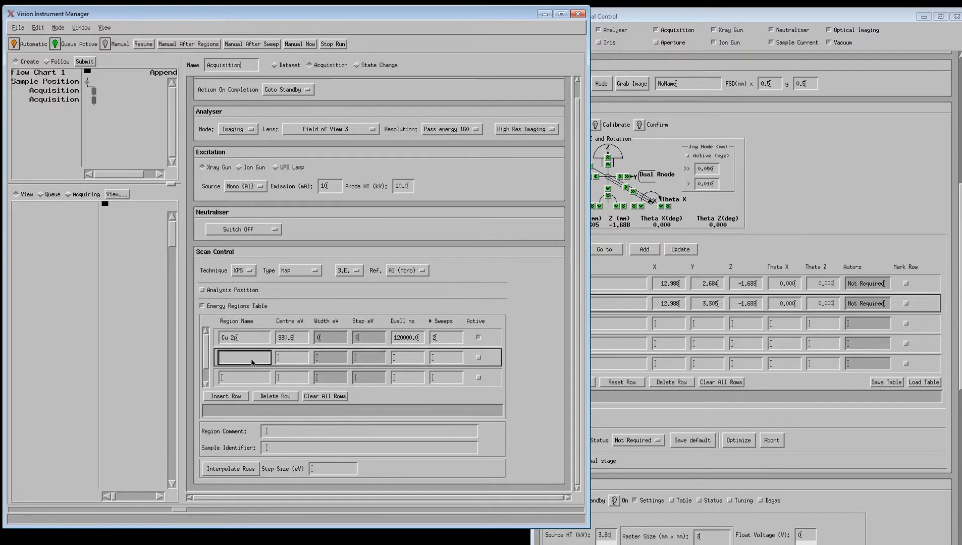
{"action": "type", "text": "Au 4f"}
{"action": "key", "text": "Tab"}
{"action": "left_click", "coordinate": [282, 361]}
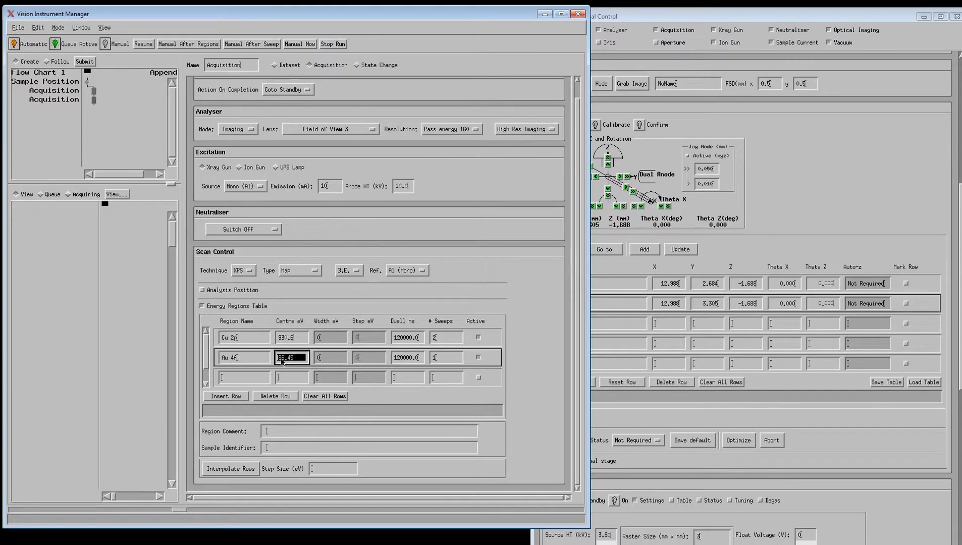
{"action": "type", "text": "84"}
{"action": "left_click", "coordinate": [438, 358]}
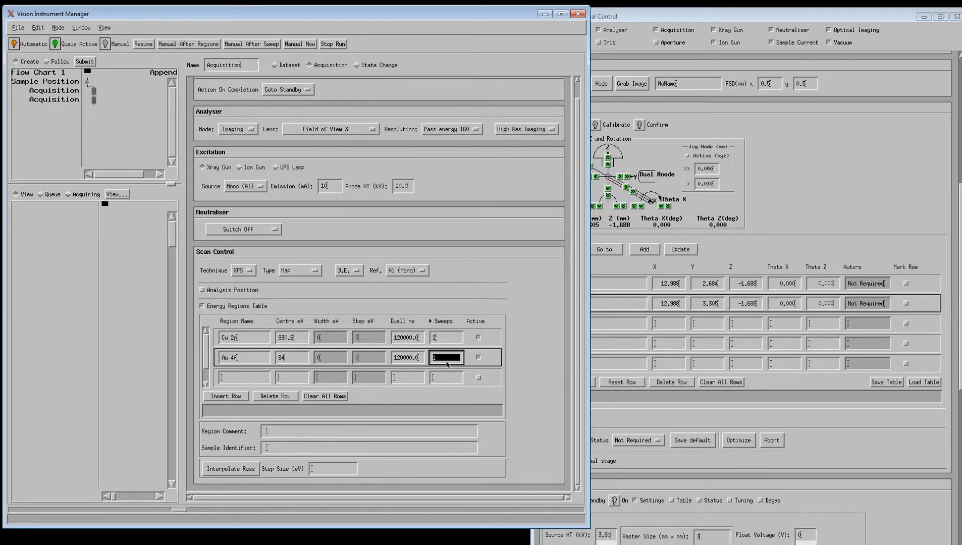
{"action": "type", "text": "2"}
{"action": "left_click", "coordinate": [105, 114]}
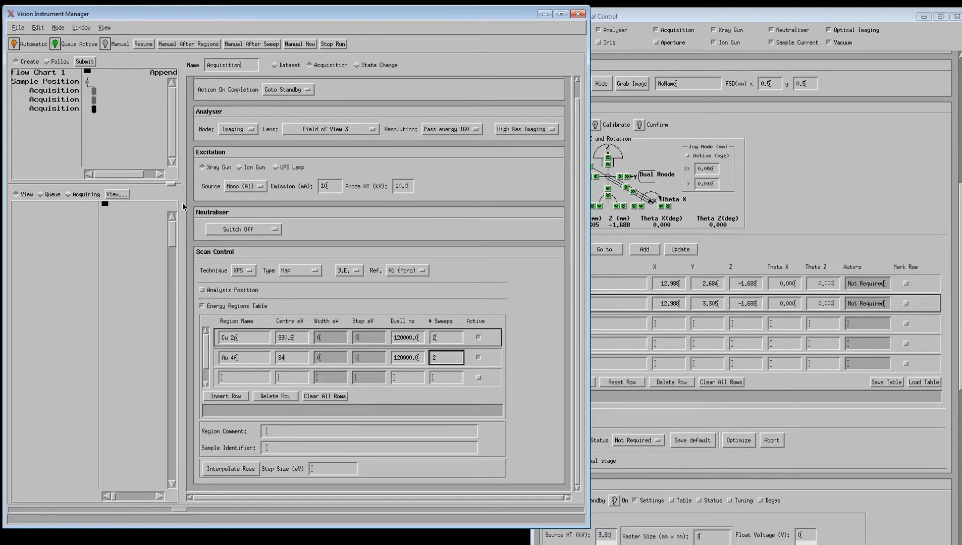
- Append a State Change Counter step with 1 cycle after the third acquisition
{"action": "left_click", "coordinate": [124, 127]}
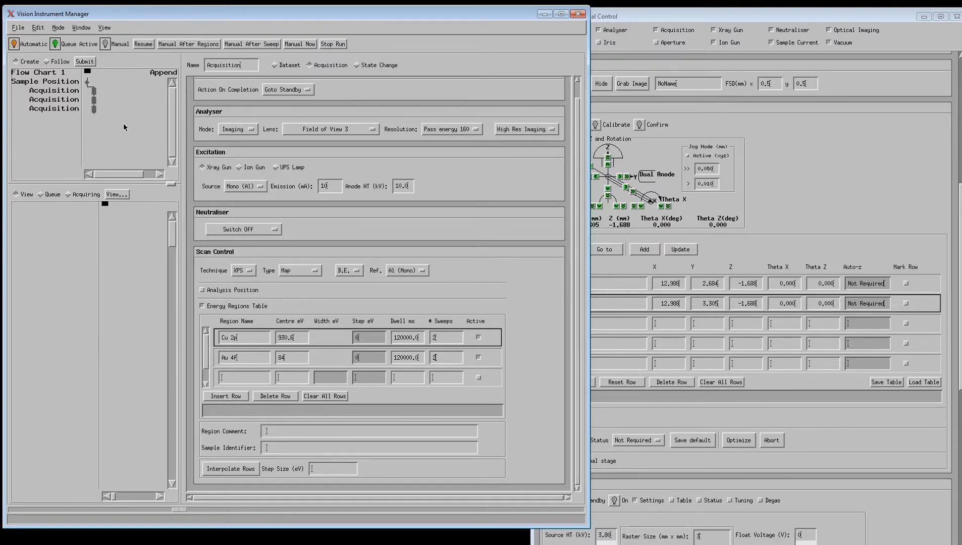
{"action": "left_click", "coordinate": [382, 66]}
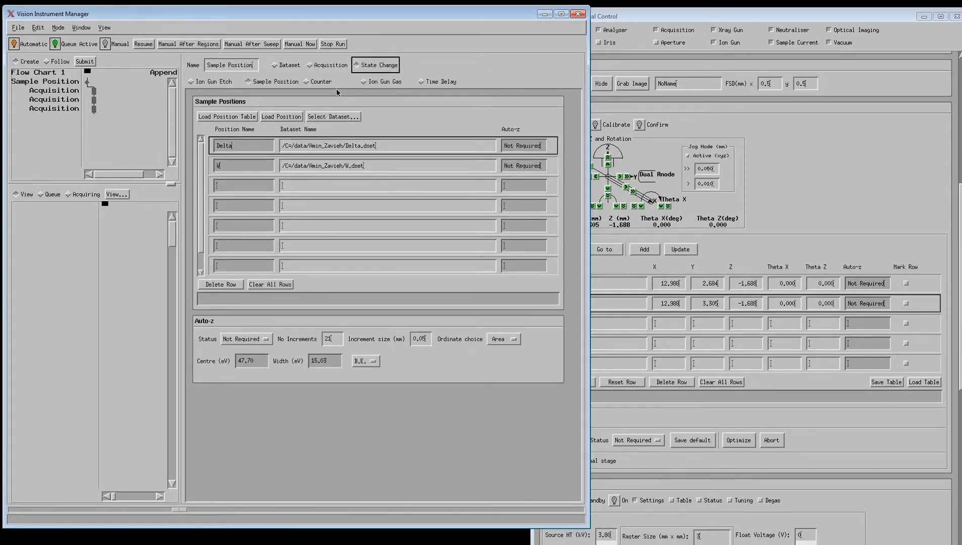
{"action": "left_click", "coordinate": [324, 82]}
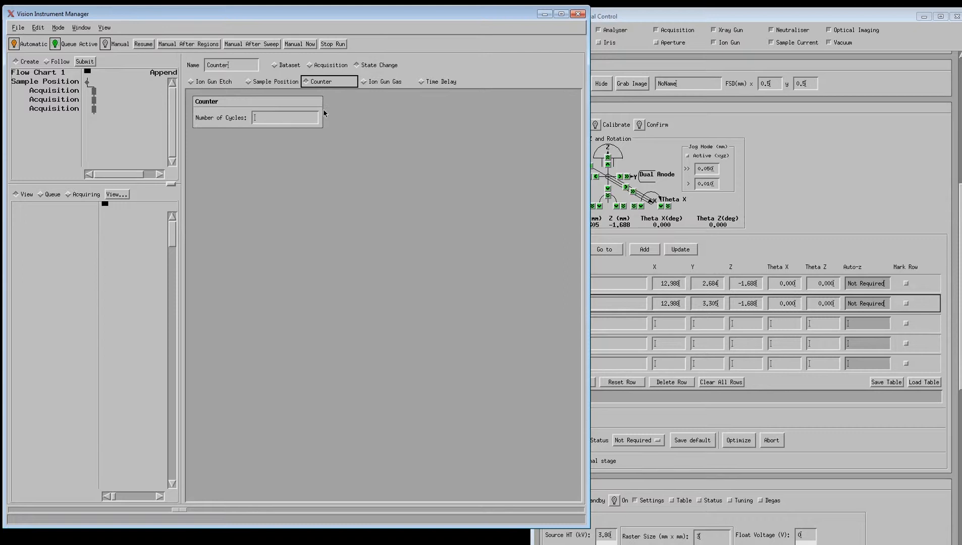
{"action": "left_click", "coordinate": [281, 121]}
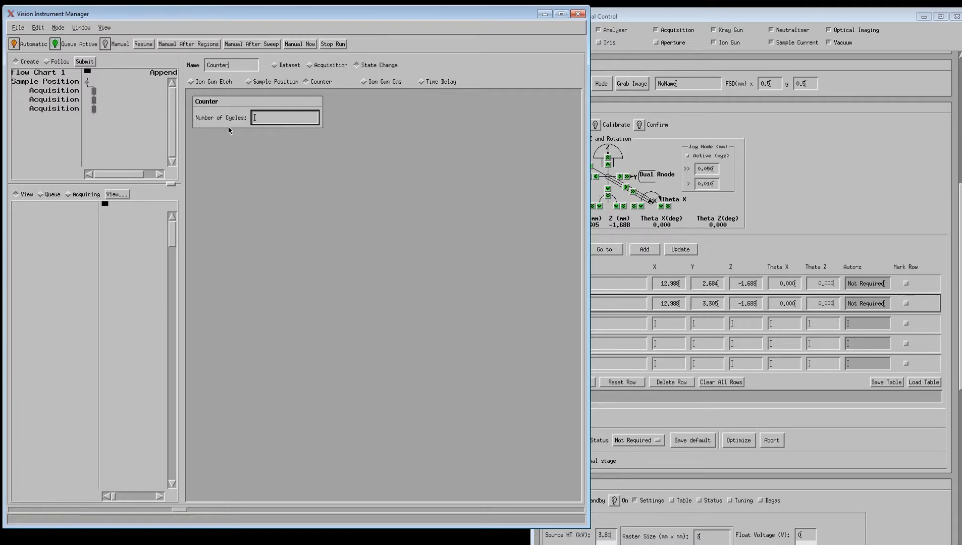
{"action": "left_click_drag", "start_coordinate": [116, 124], "coordinate": [91, 86]}
{"action": "left_click", "coordinate": [129, 104]}
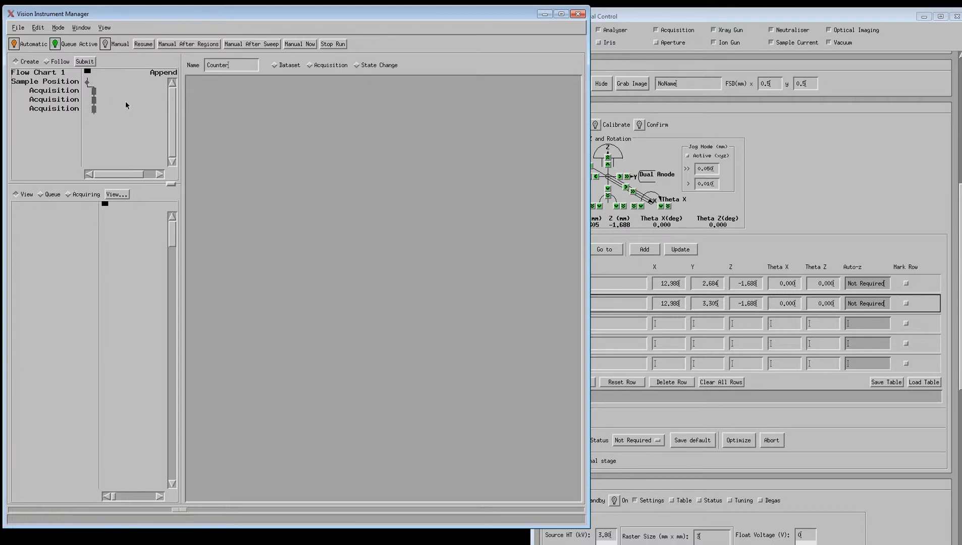
{"action": "left_click", "coordinate": [88, 82]}
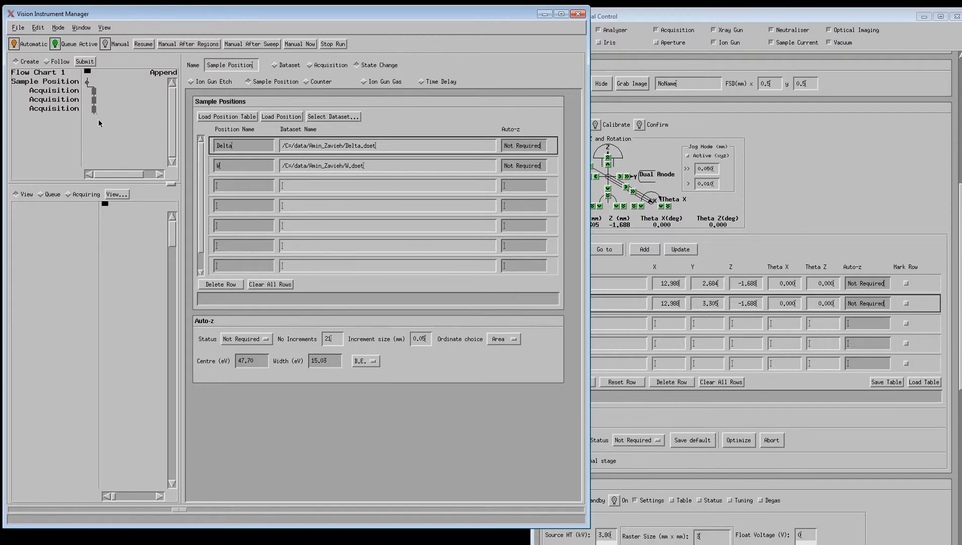
{"action": "left_click", "coordinate": [316, 83]}
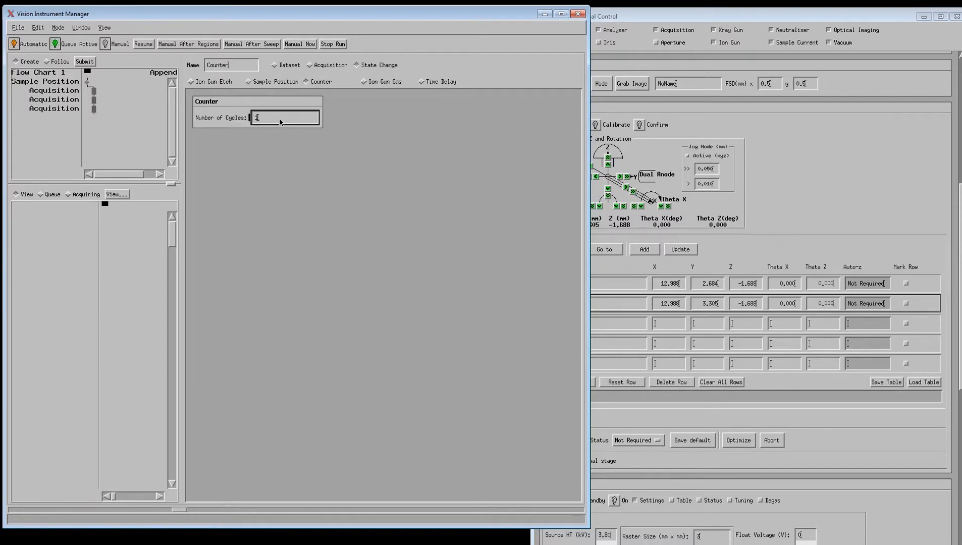
{"action": "left_click", "coordinate": [100, 121]}
{"action": "left_click_drag", "start_coordinate": [116, 141], "coordinate": [90, 92]}
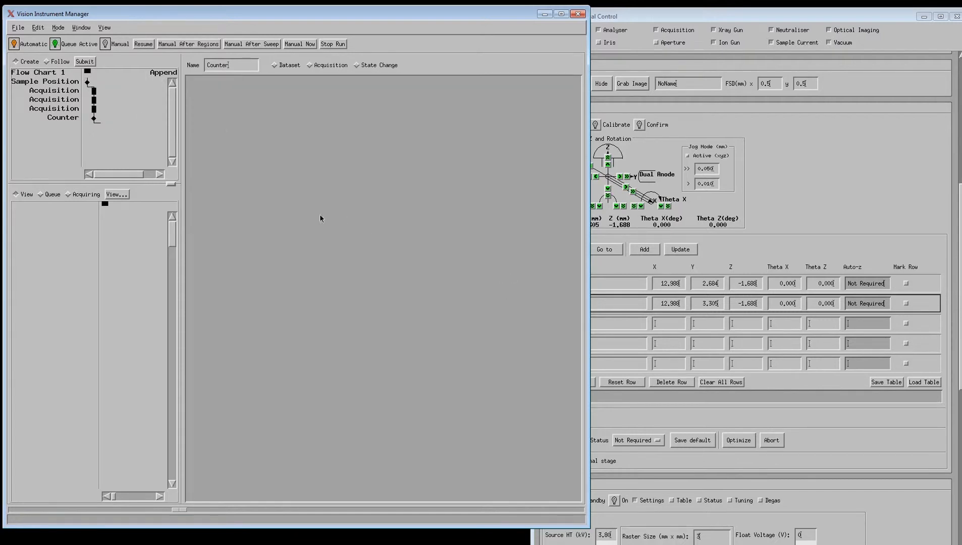
- Loop the Counter back to Sample Position and view its Delta and W positions
{"action": "right_click", "coordinate": [93, 111]}
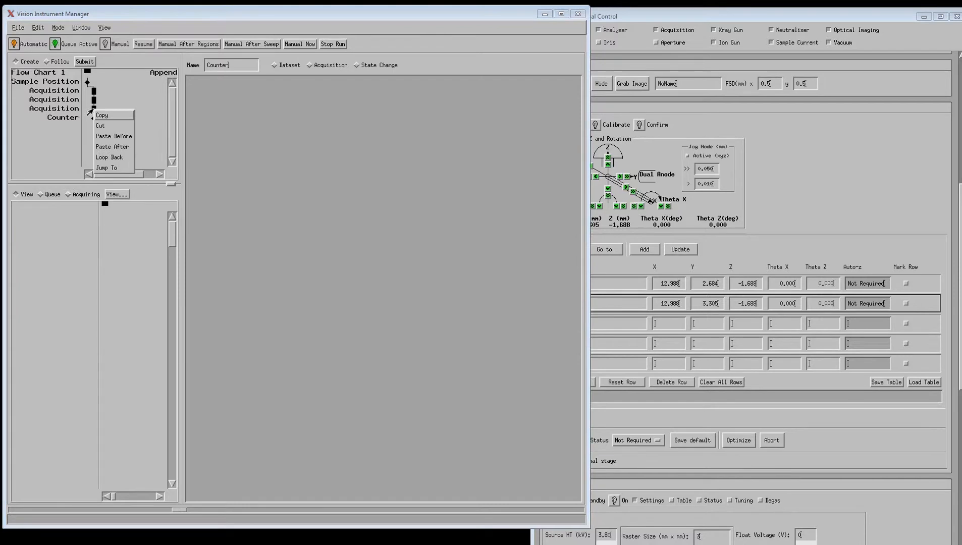
{"action": "left_click", "coordinate": [106, 158]}
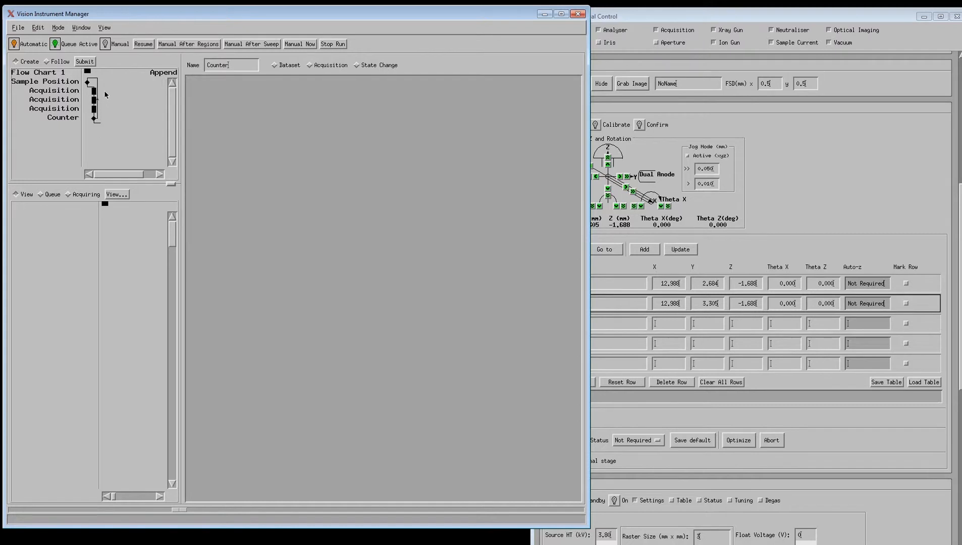
{"action": "left_click", "coordinate": [87, 83]}
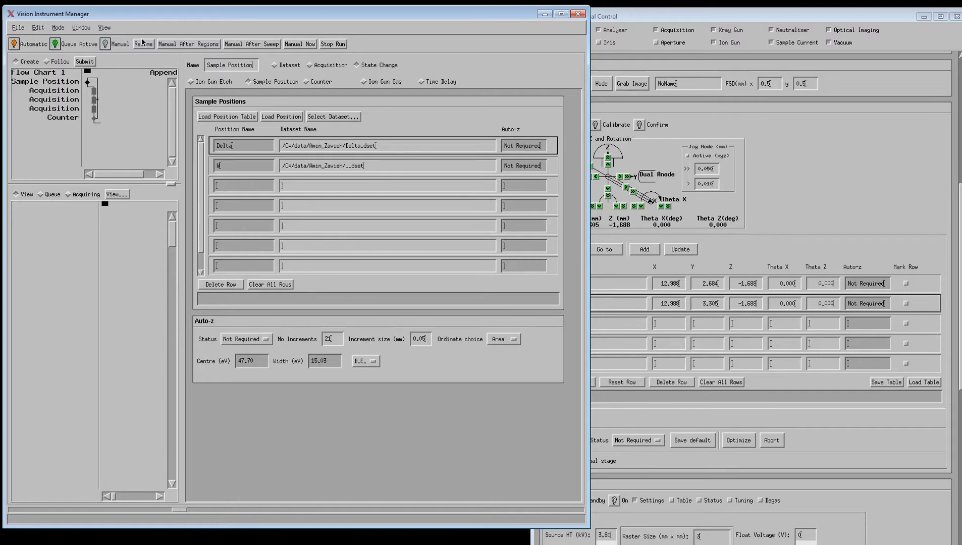
- Submit the flow chart, show the Real-Time Display on the right, and enable Follow
{"action": "left_click", "coordinate": [85, 62]}
{"action": "left_click", "coordinate": [81, 27]}
{"action": "left_click", "coordinate": [92, 52]}
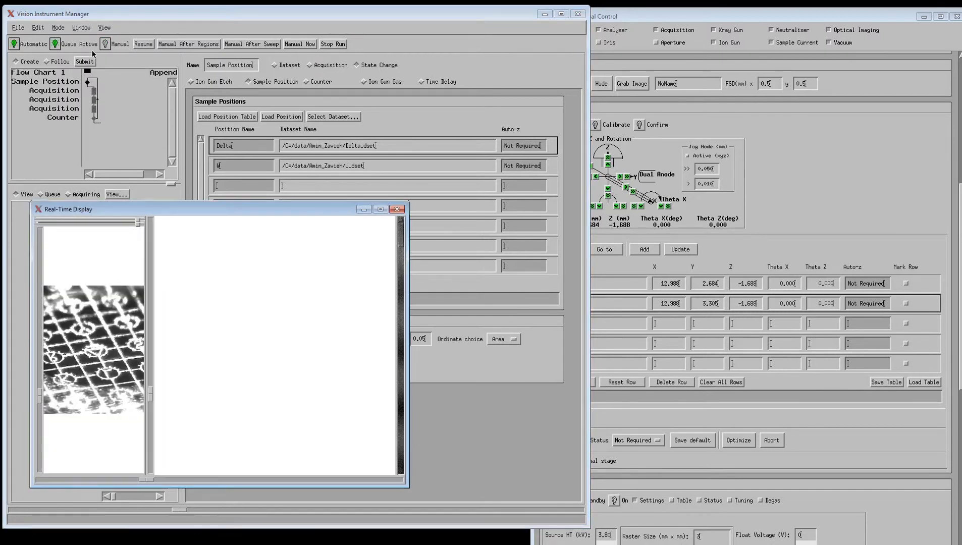
{"action": "left_click_drag", "start_coordinate": [225, 211], "coordinate": [615, 109]}
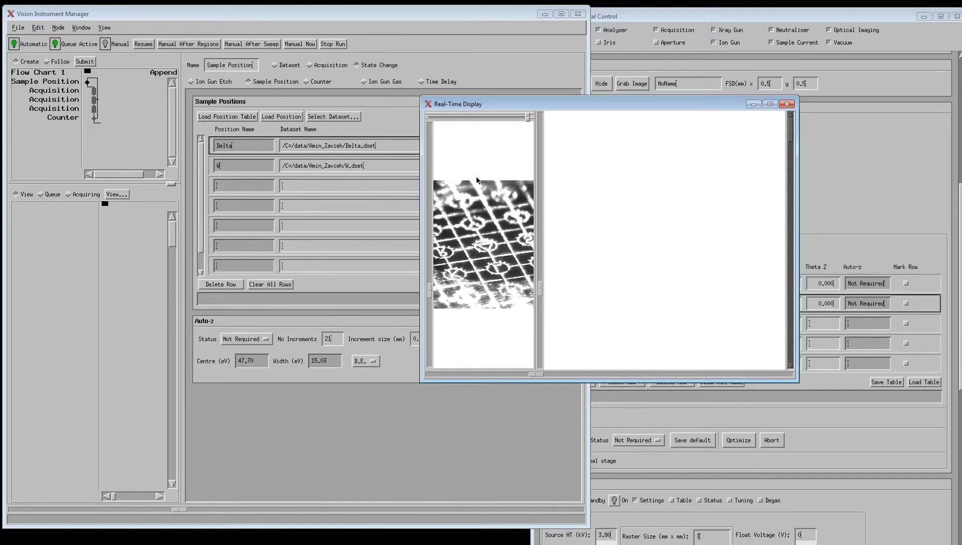
{"action": "left_click", "coordinate": [54, 63]}
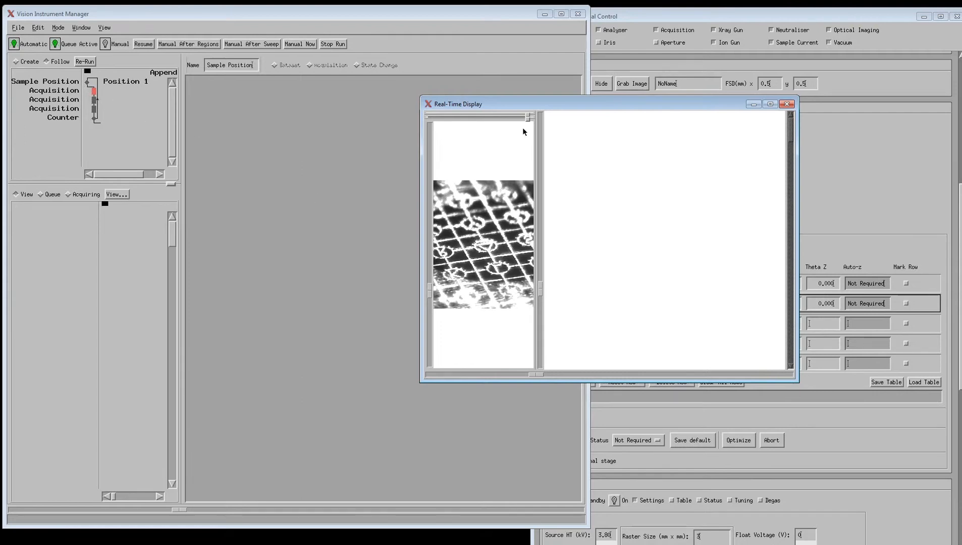
- Enlarge the Real-Time Display window, widen its plot and analyser/FWHM/area readout panes, and bring it to front
{"action": "left_click_drag", "start_coordinate": [528, 117], "coordinate": [528, 218]}
{"action": "left_click_drag", "start_coordinate": [528, 116], "coordinate": [532, 139]}
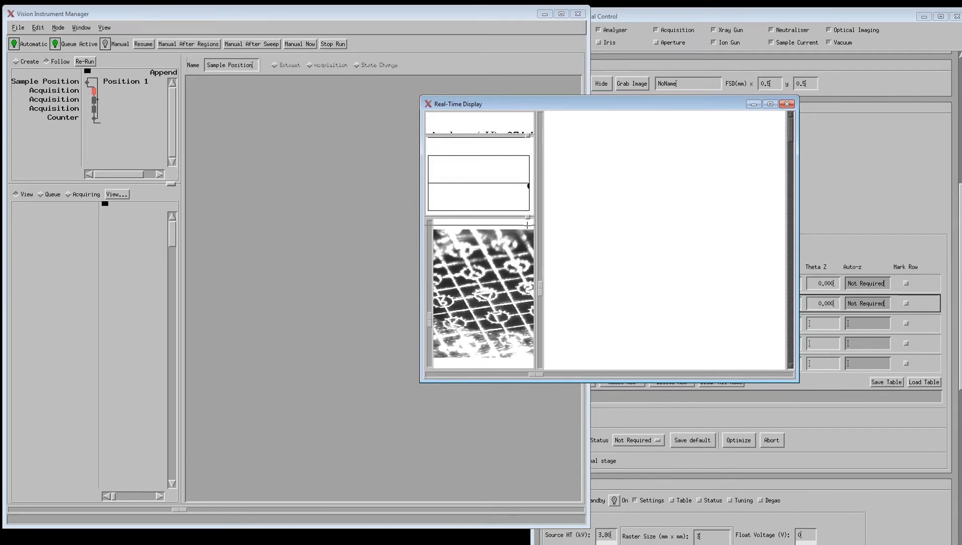
{"action": "left_click_drag", "start_coordinate": [421, 97], "coordinate": [198, 20]}
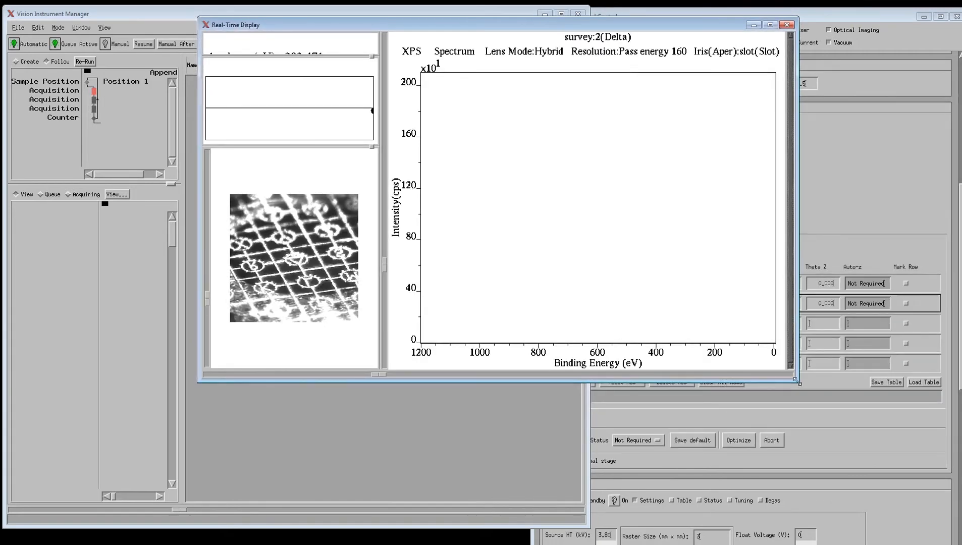
{"action": "left_click_drag", "start_coordinate": [798, 382], "coordinate": [867, 497]}
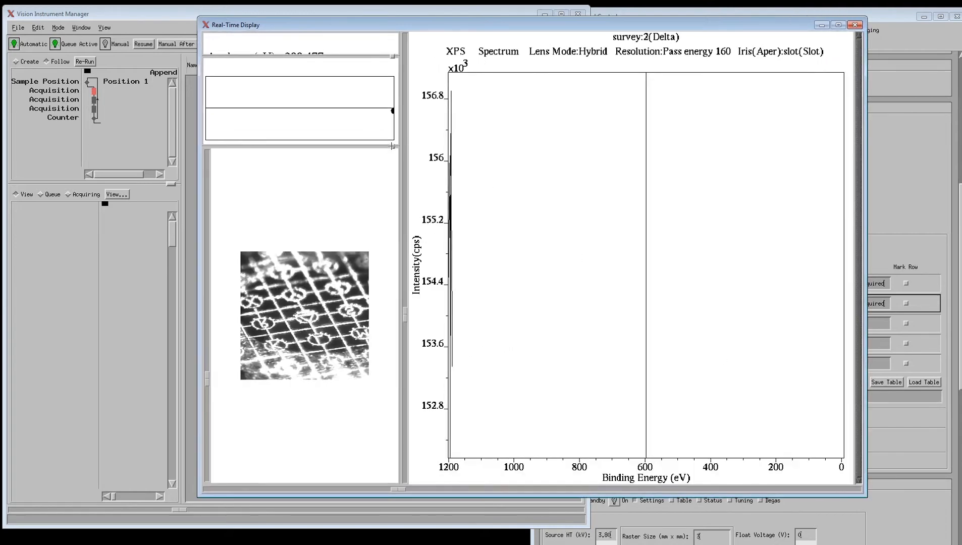
{"action": "left_click_drag", "start_coordinate": [388, 146], "coordinate": [386, 245]}
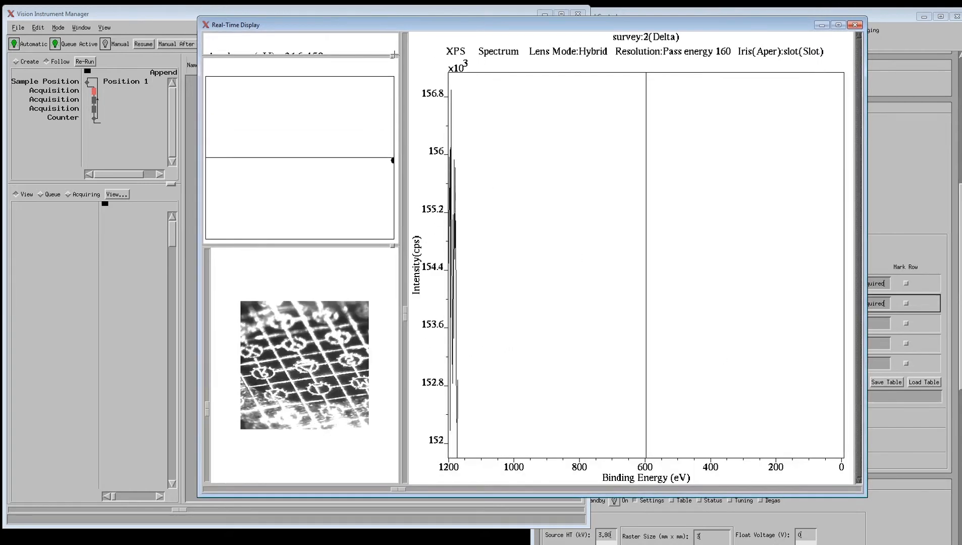
{"action": "left_click_drag", "start_coordinate": [392, 56], "coordinate": [392, 126]}
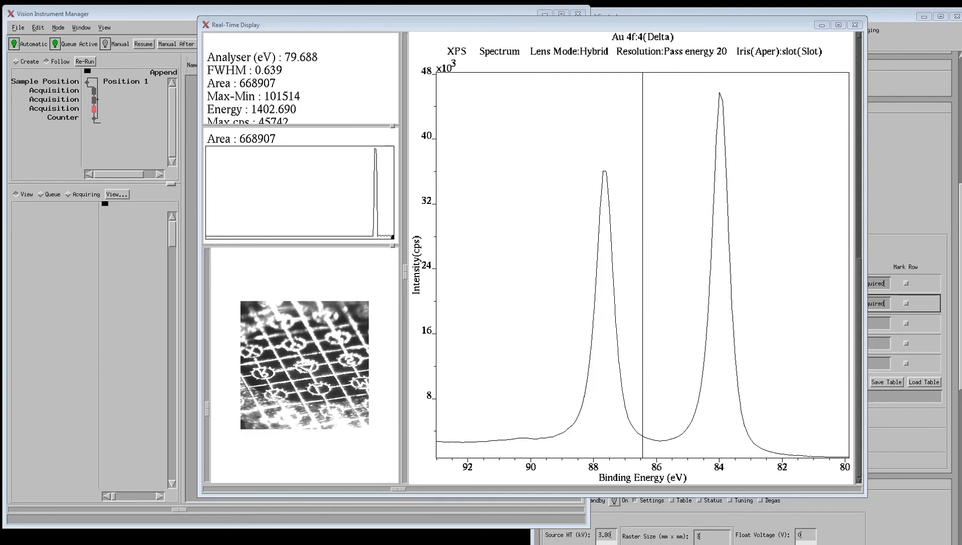
{"action": "left_click_drag", "start_coordinate": [960, 283], "coordinate": [959, 296]}
{"action": "left_click", "coordinate": [508, 23]}
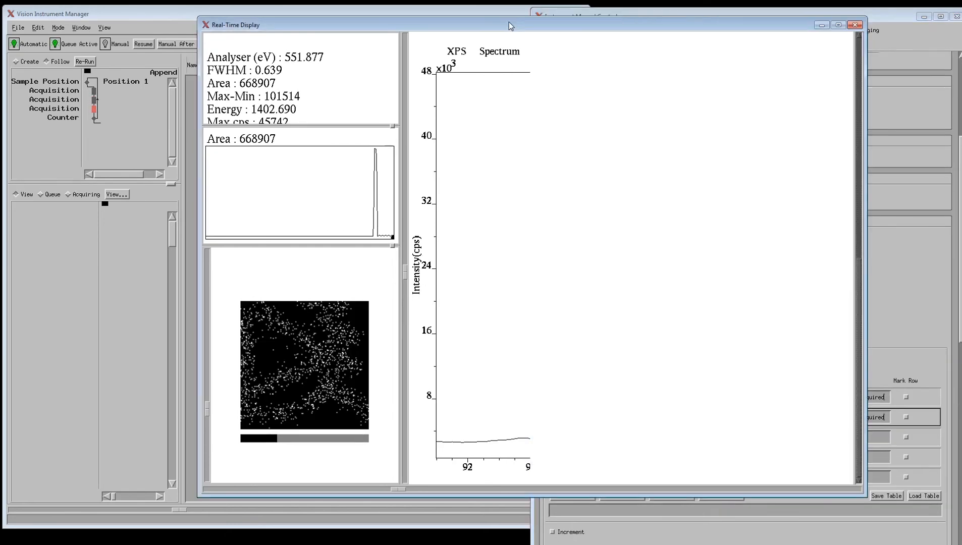